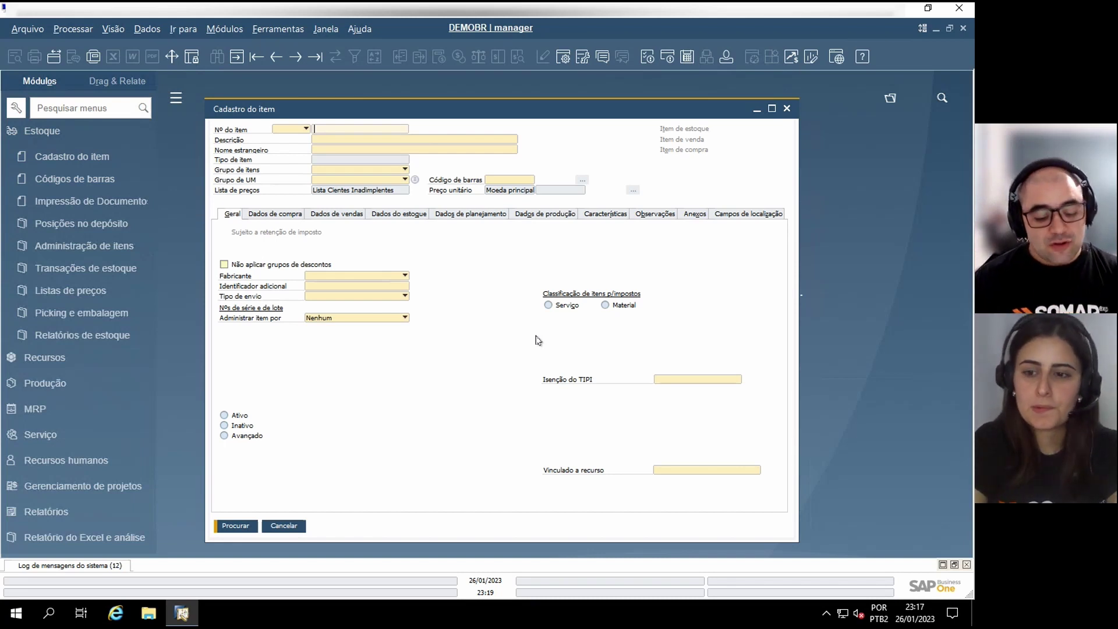
# Start a new item record and check which numbering series are available for its item number
pyautogui.hotkey('ctrl', 'a')
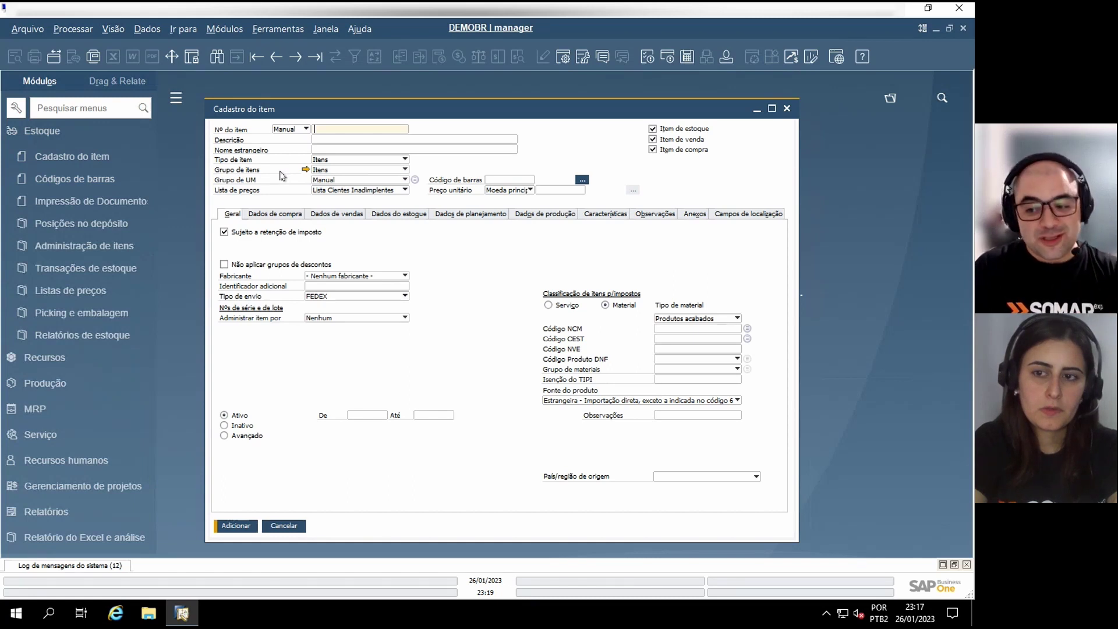
pyautogui.click(298, 129)
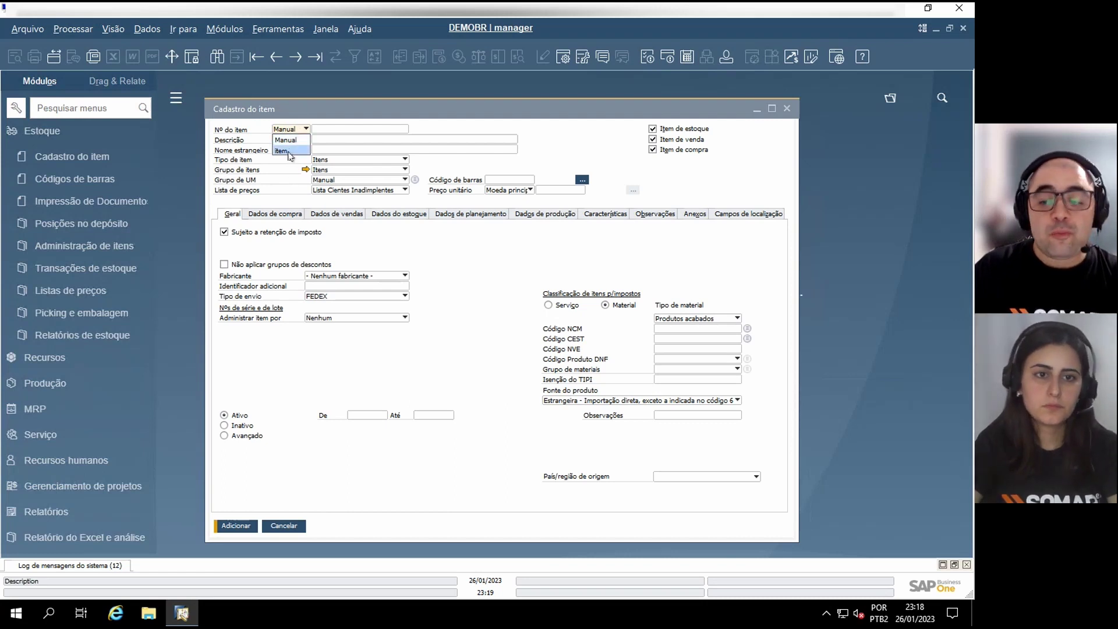
pyautogui.click(293, 119)
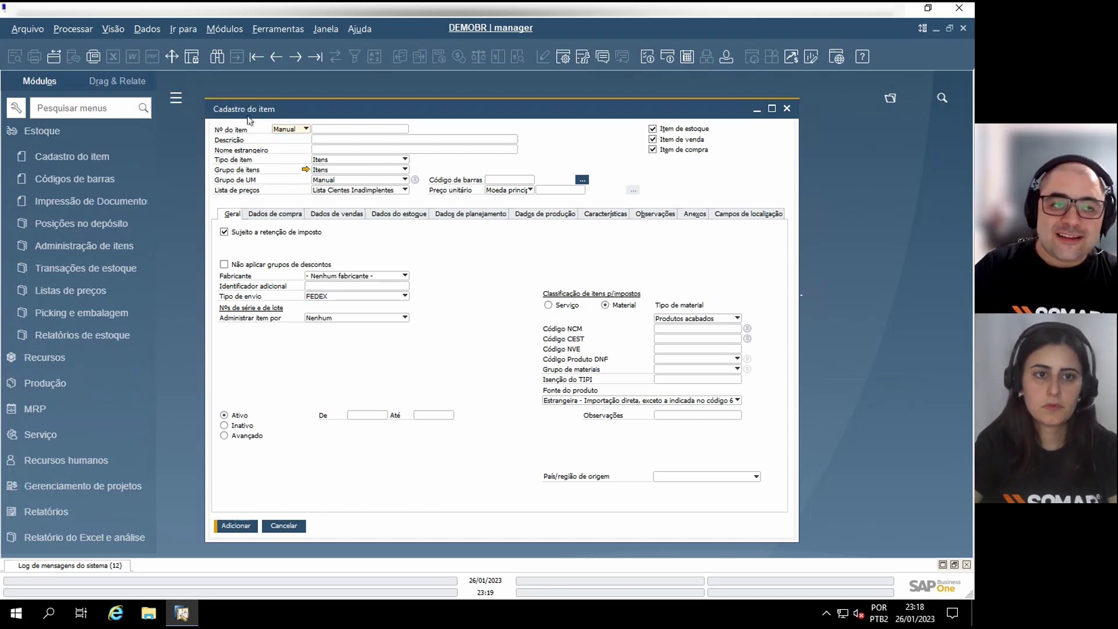
# Open the document numbering setup and bring up the series definition for Itens
pyautogui.click(224, 30)
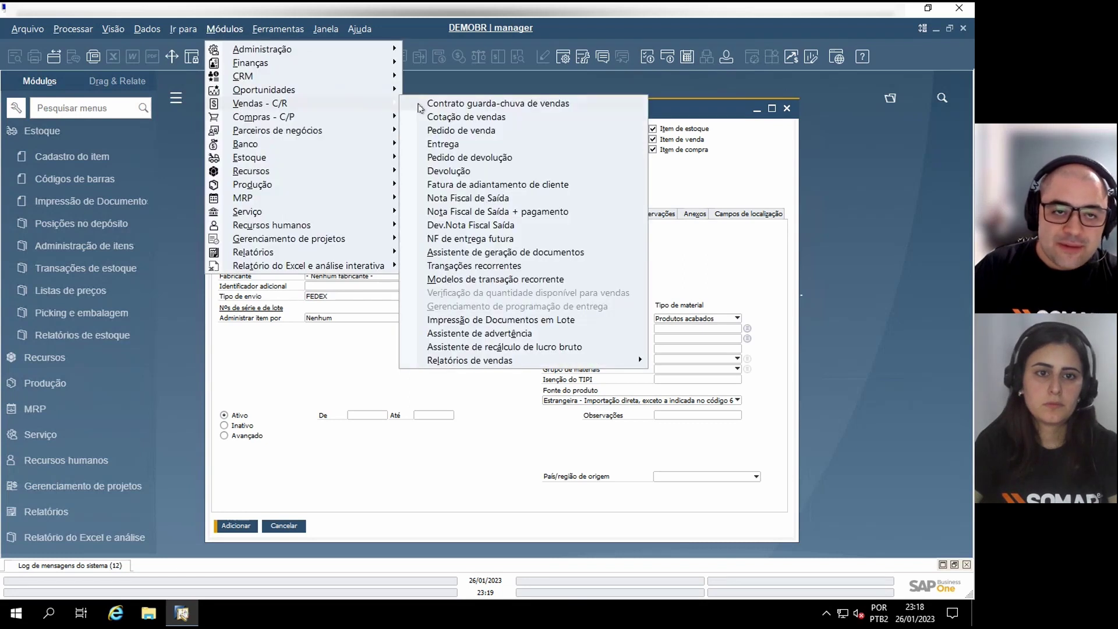
pyautogui.moveTo(281, 51)
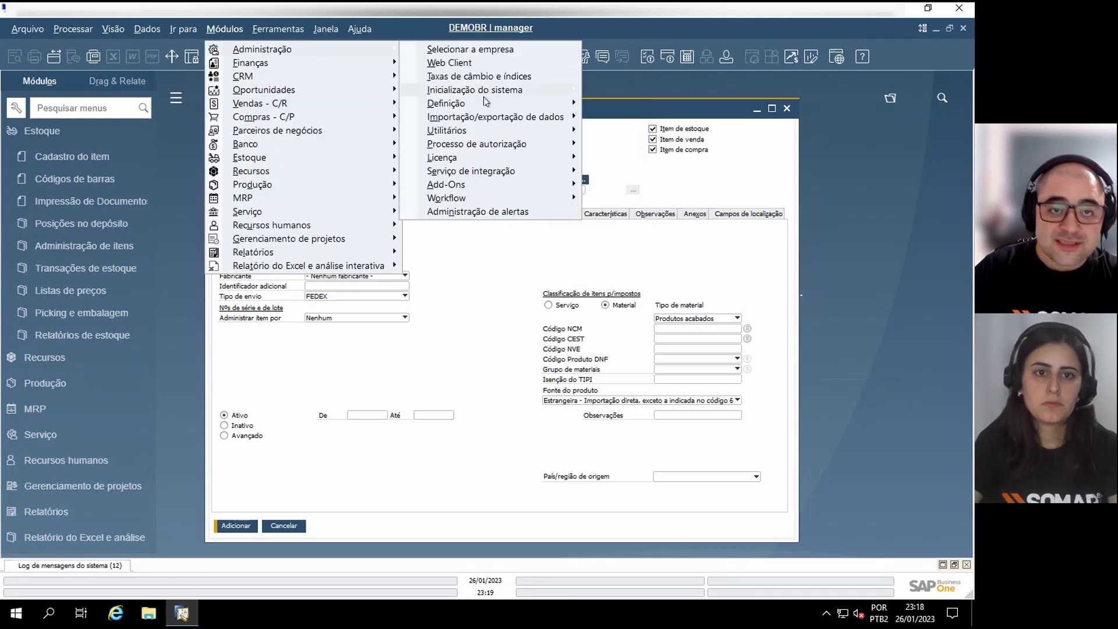
pyautogui.moveTo(514, 91)
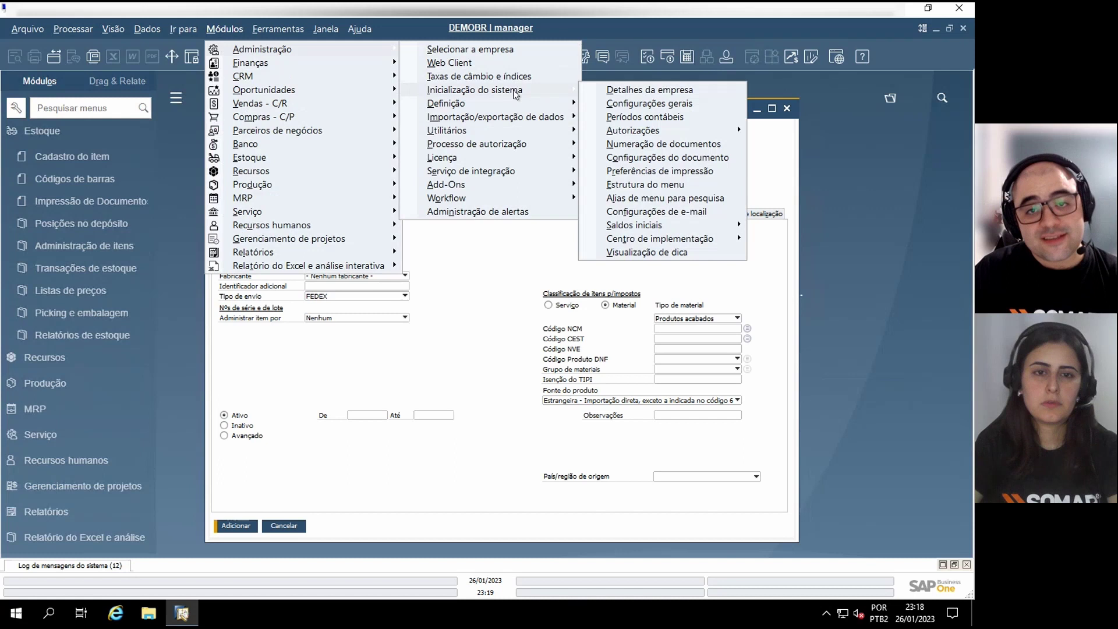
pyautogui.click(639, 147)
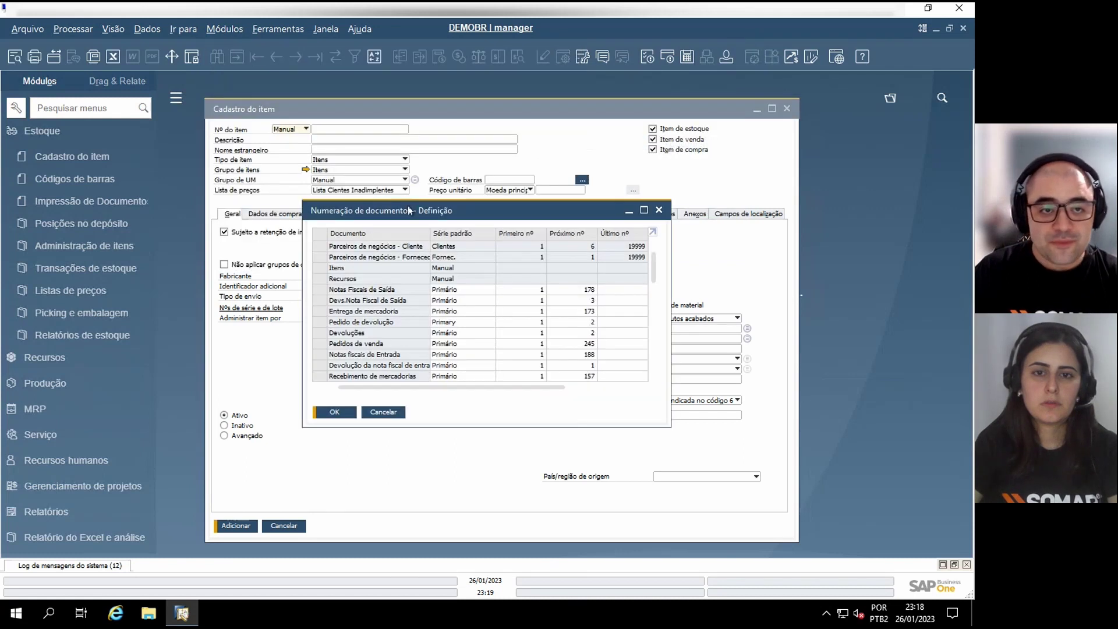
pyautogui.doubleClick(322, 269)
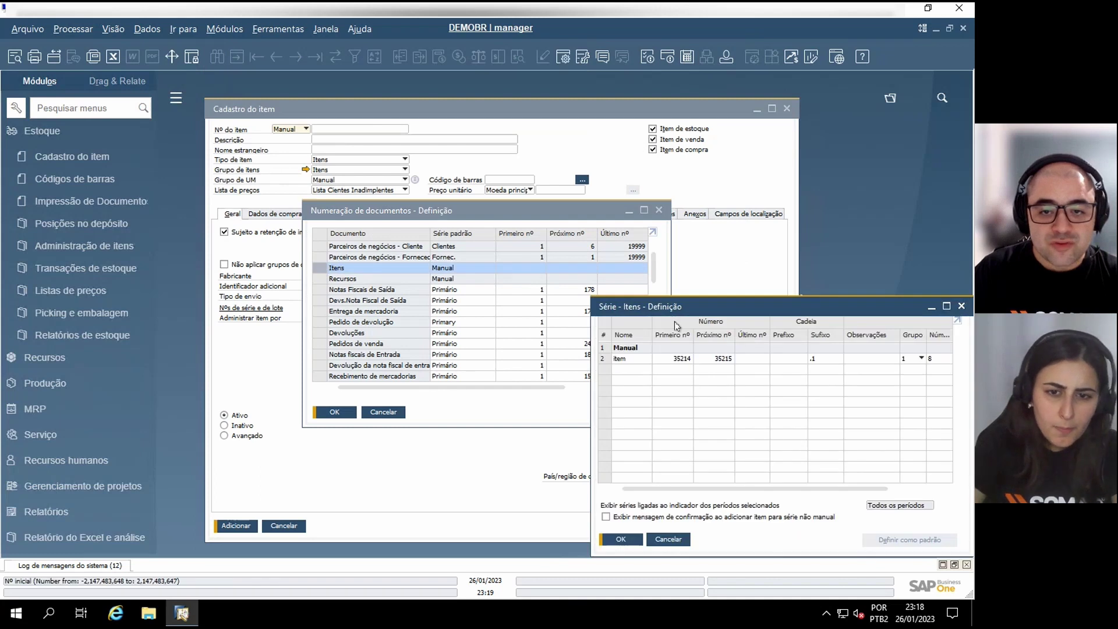
pyautogui.moveTo(675, 307); pyautogui.dragTo(499, 291)
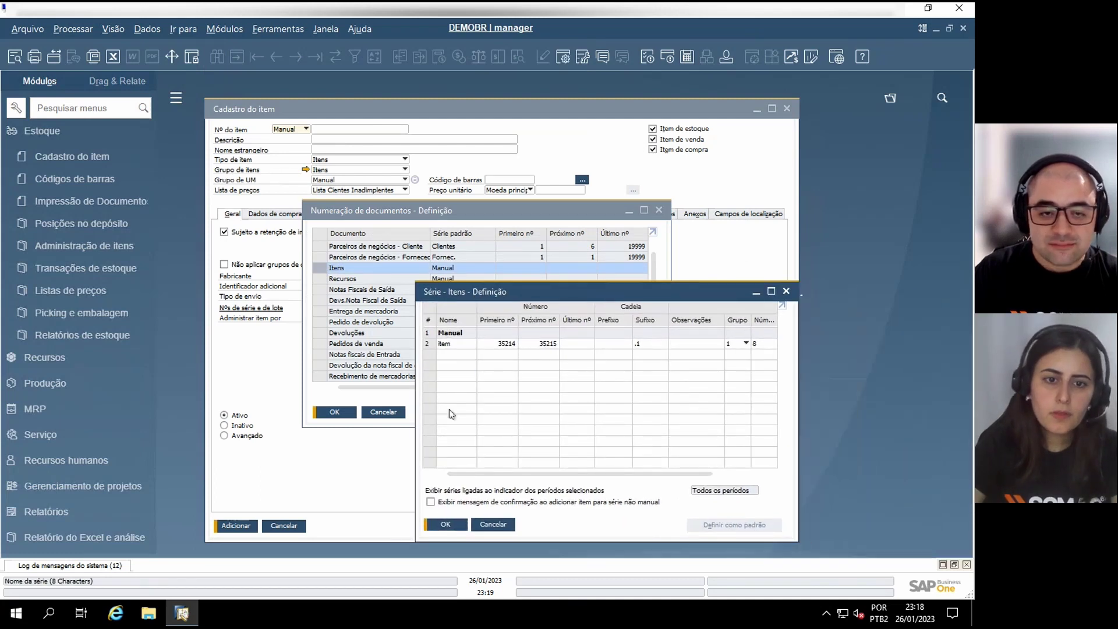
# Insert a new item series named MS with first number 1 and prefix MS
pyautogui.rightClick(434, 331)
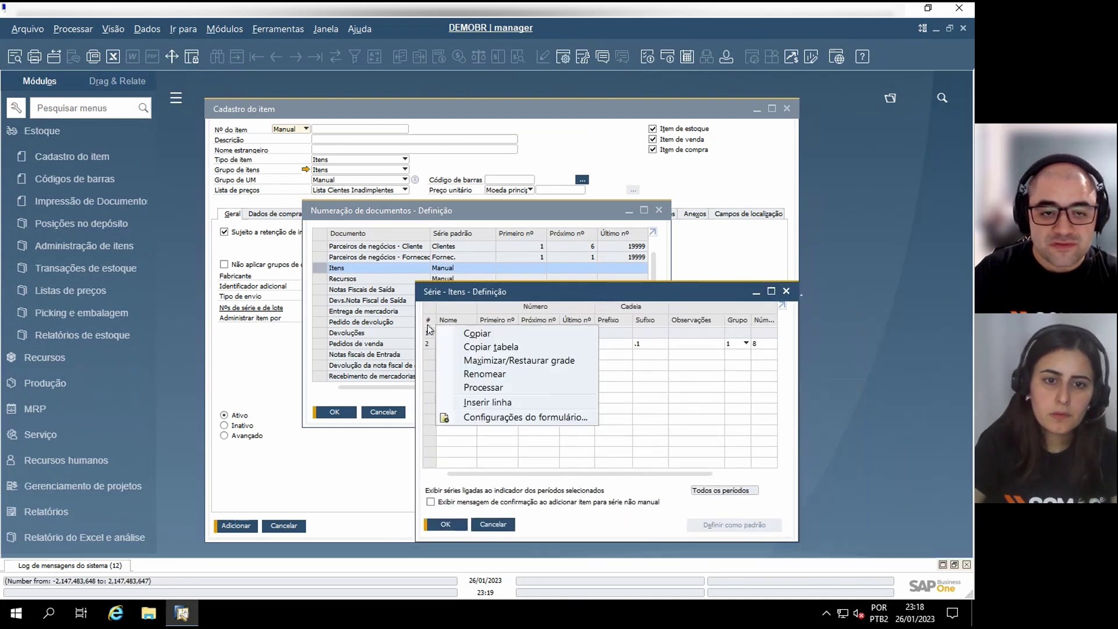
pyautogui.click(477, 403)
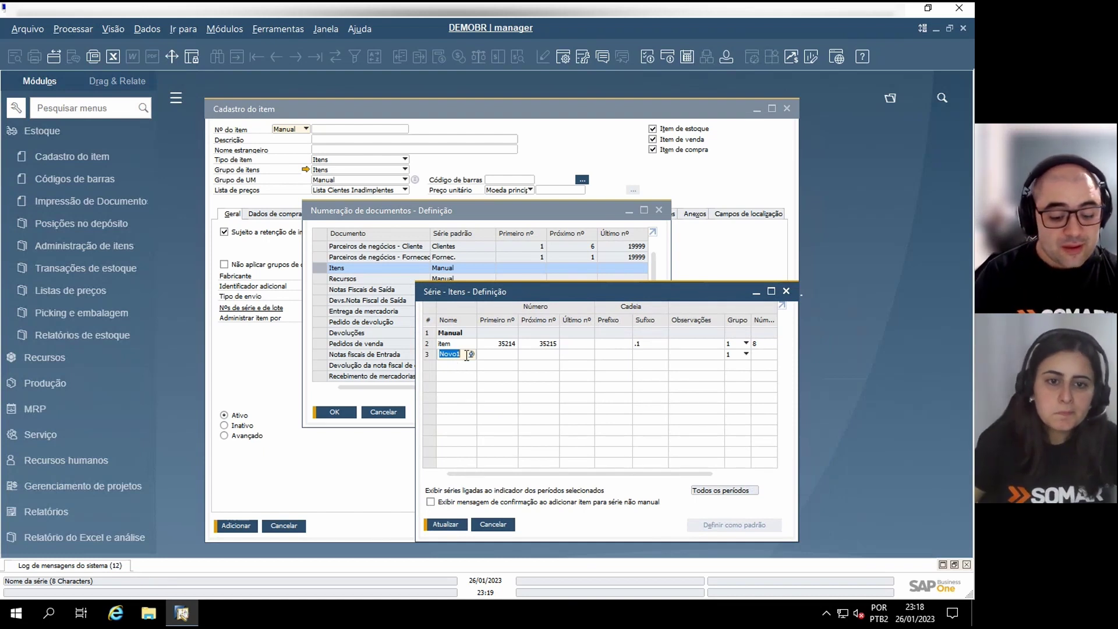
pyautogui.write('MS')
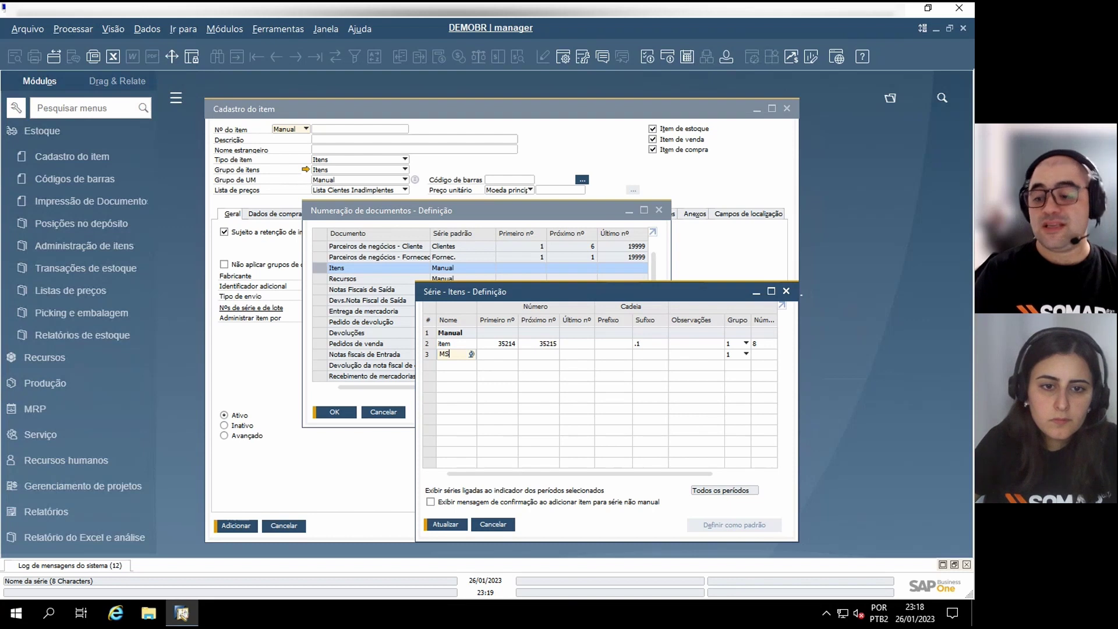
pyautogui.press('Tab')
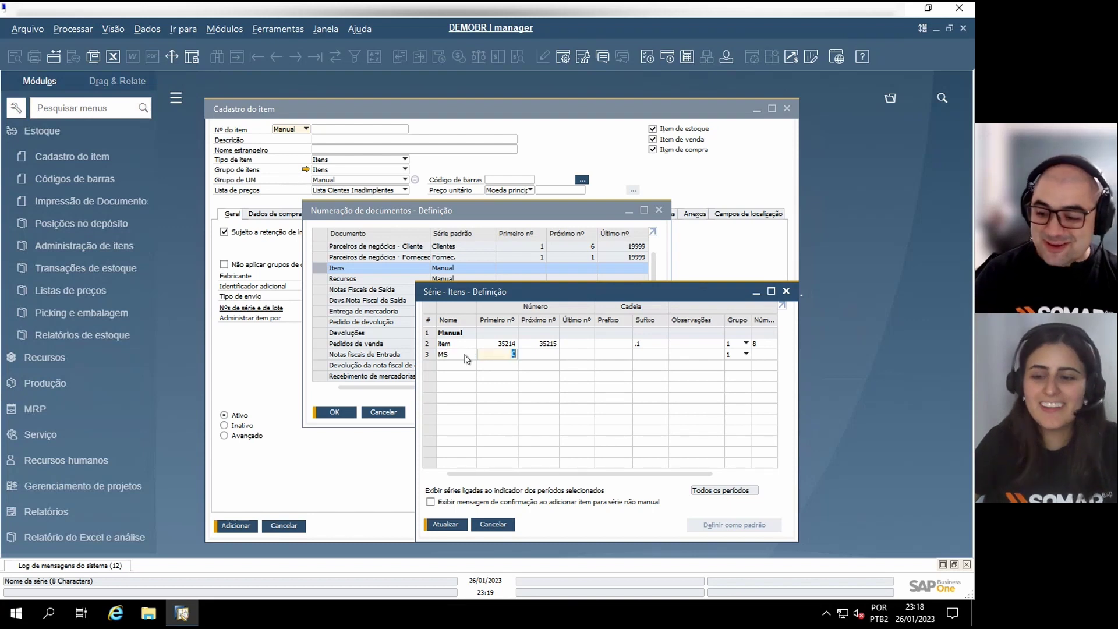
pyautogui.write('1')
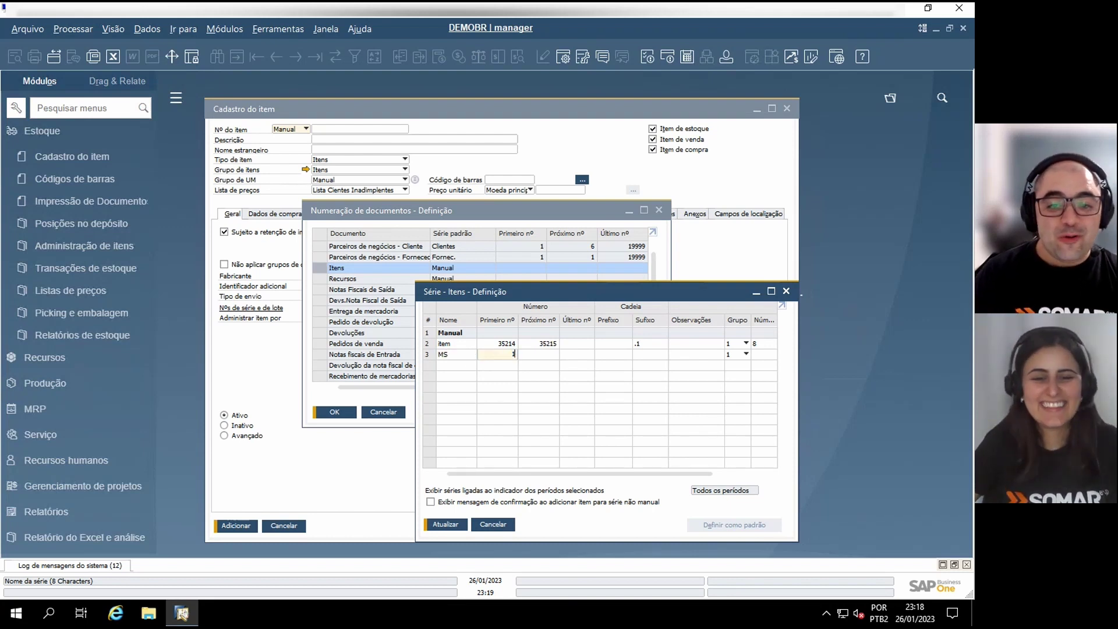
pyautogui.press('Tab')
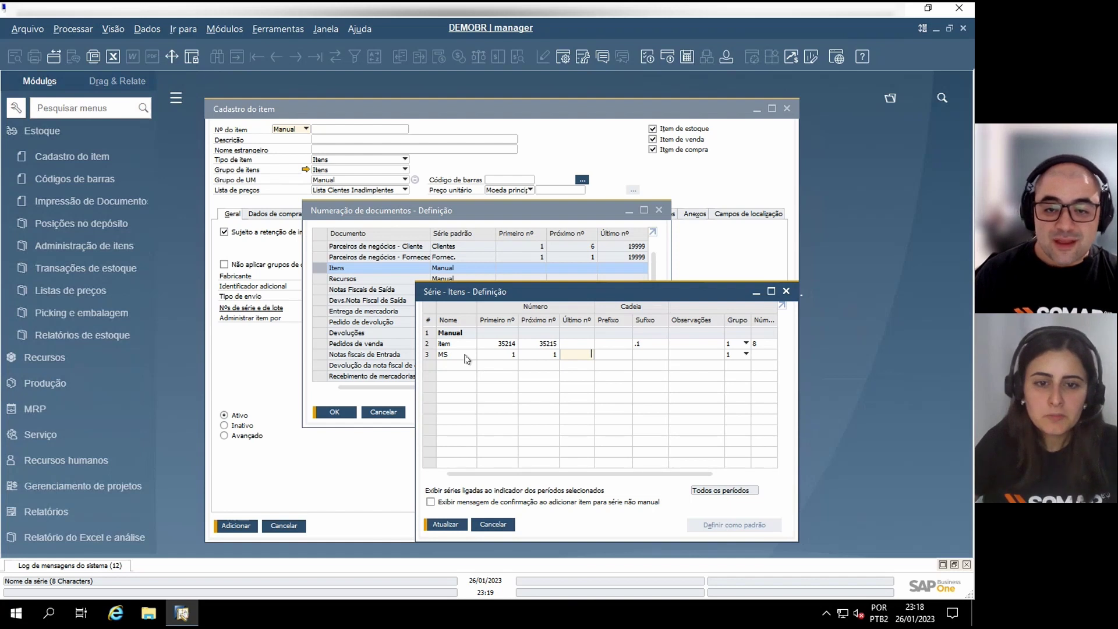
pyautogui.press('Tab')
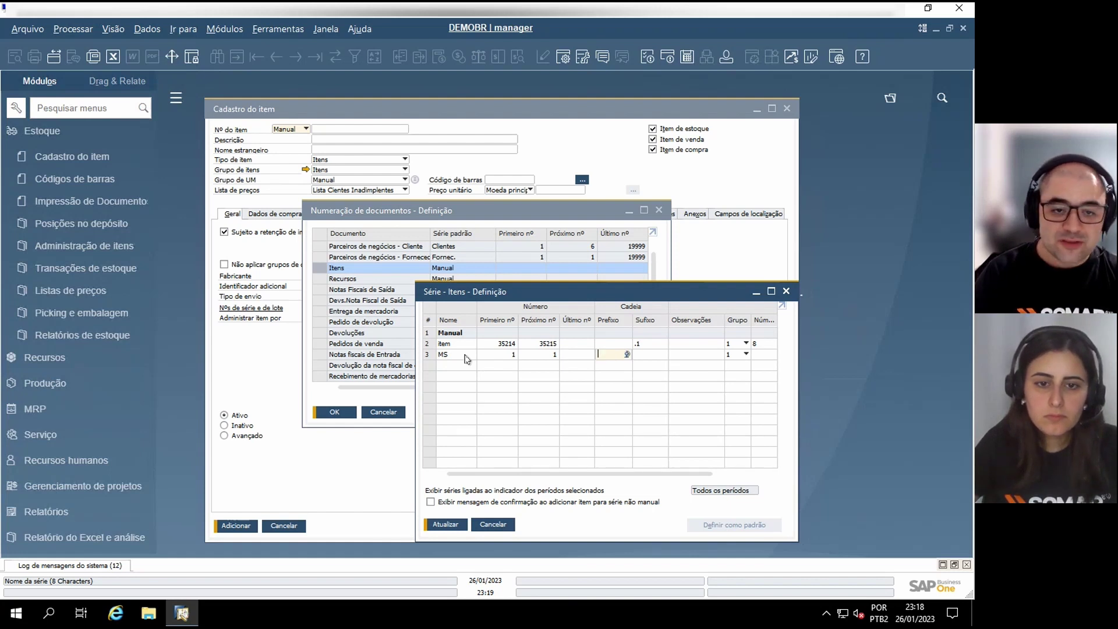
pyautogui.write('MS')
pyautogui.press('Tab')
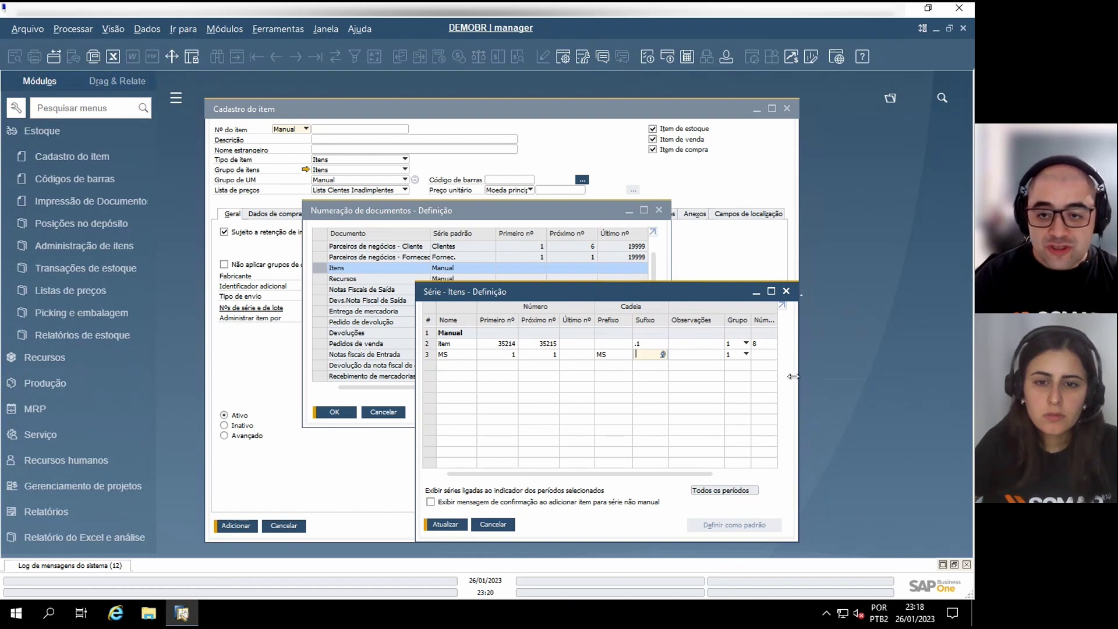
# Set the MS series to 8 digits and save the series and document numbering definitions
pyautogui.moveTo(799, 377); pyautogui.dragTo(944, 376)
pyautogui.click(828, 354)
pyautogui.write('5')
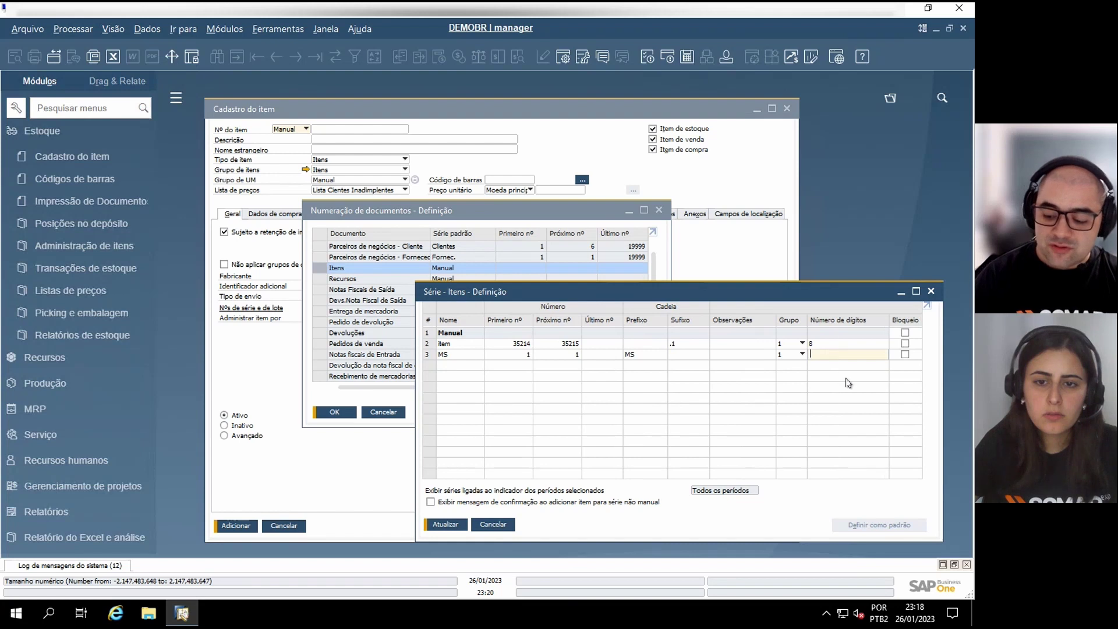
pyautogui.write('8')
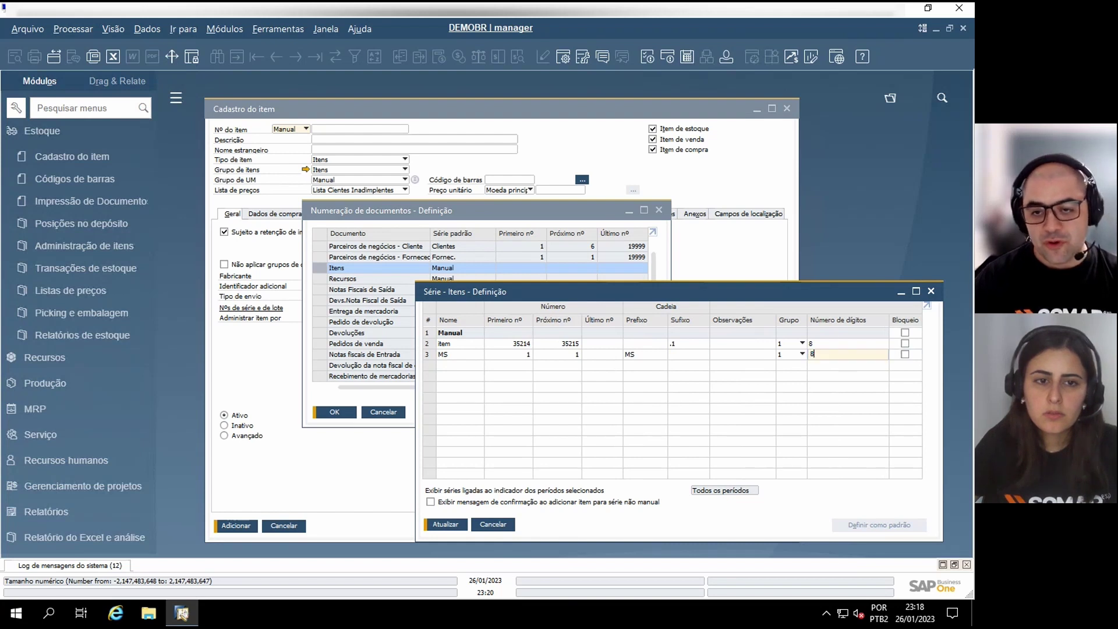
pyautogui.press('Tab')
pyautogui.click(445, 524)
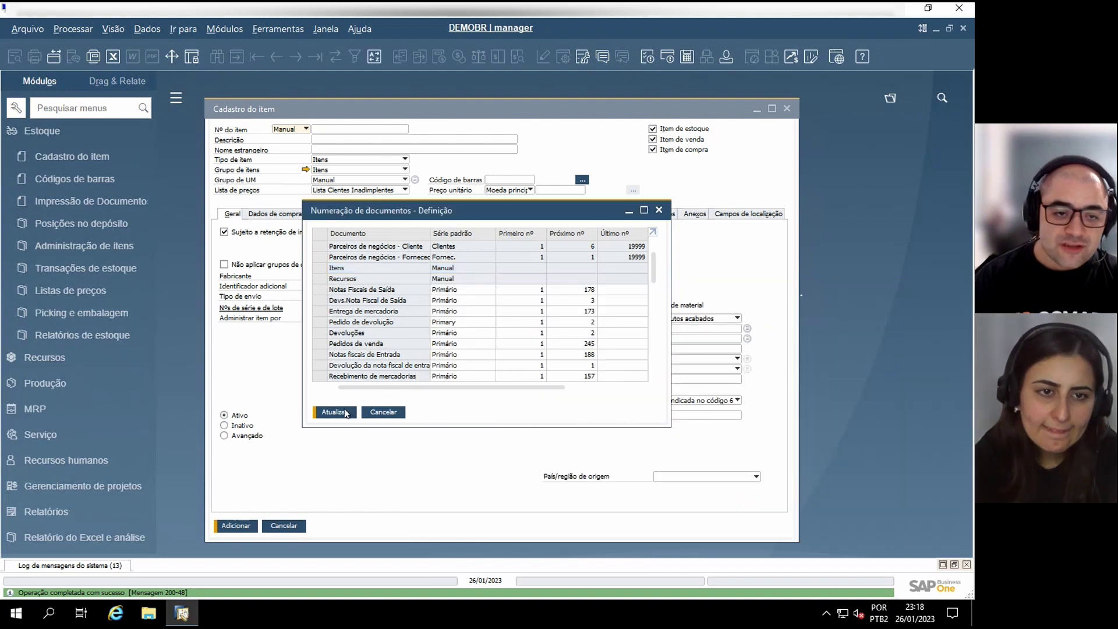
pyautogui.click(341, 413)
pyautogui.click(336, 415)
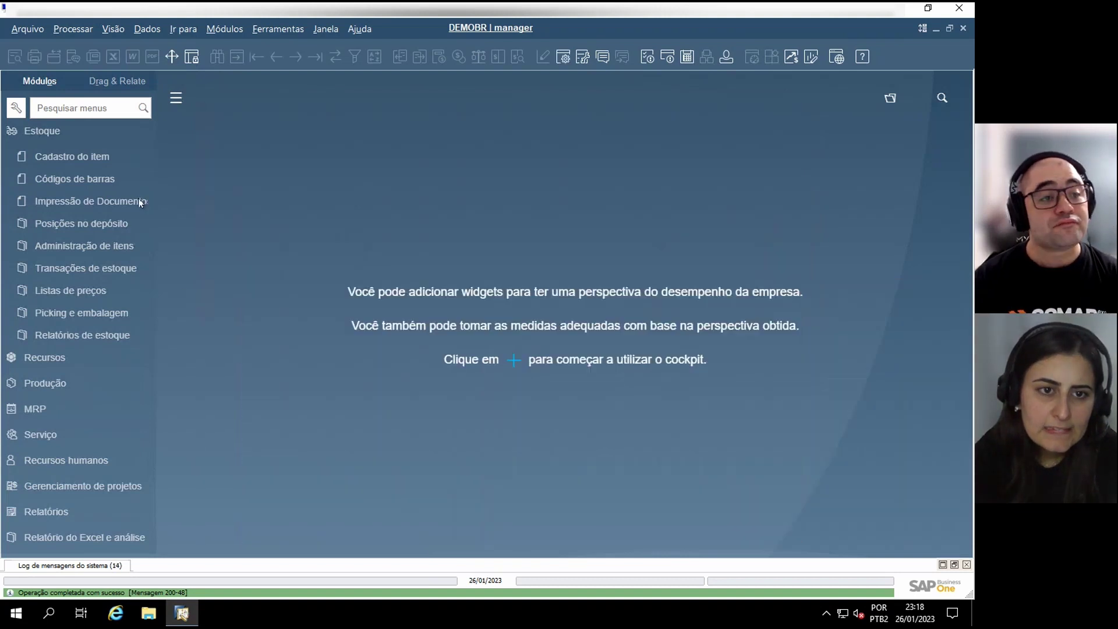
# Reopen the item master data form and start a new item numbered with the MS series
pyautogui.click(302, 525)
pyautogui.click(108, 156)
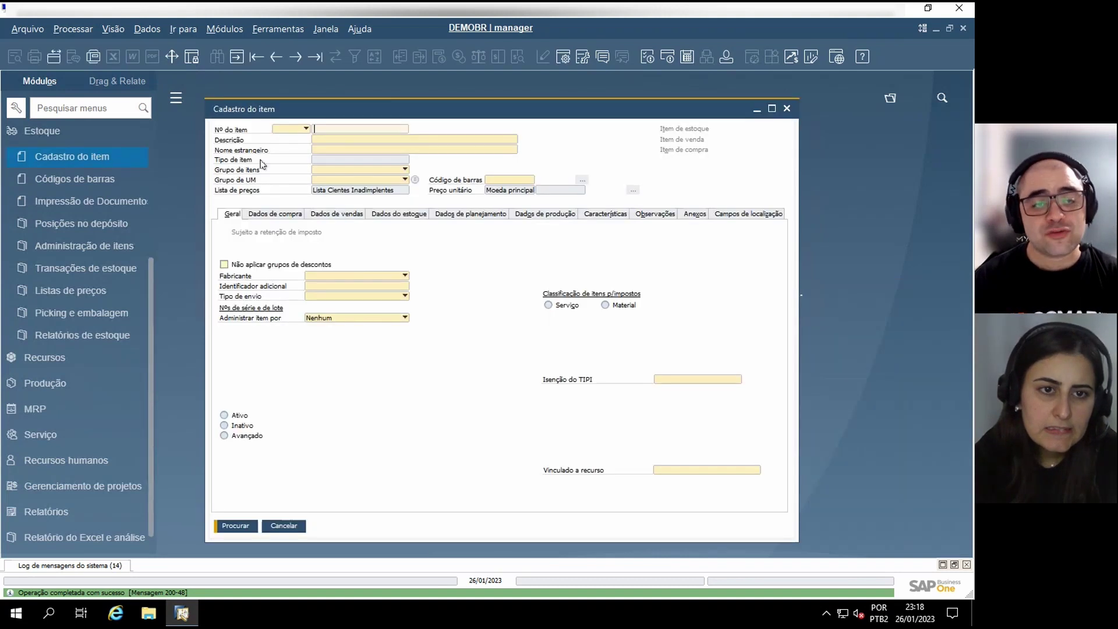
pyautogui.click(305, 129)
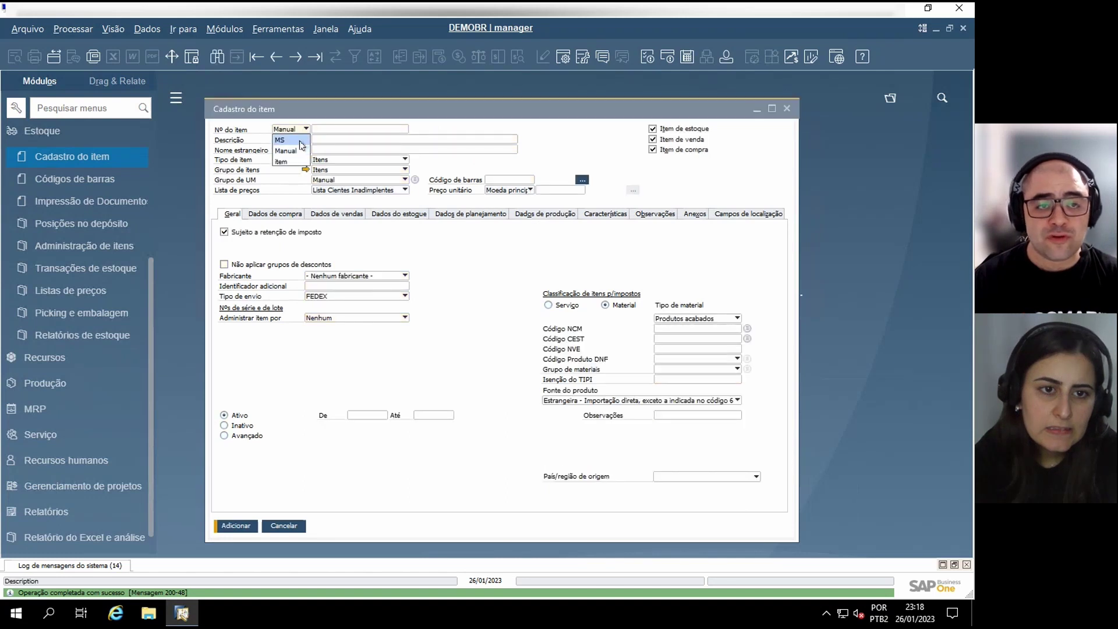
pyautogui.click(300, 140)
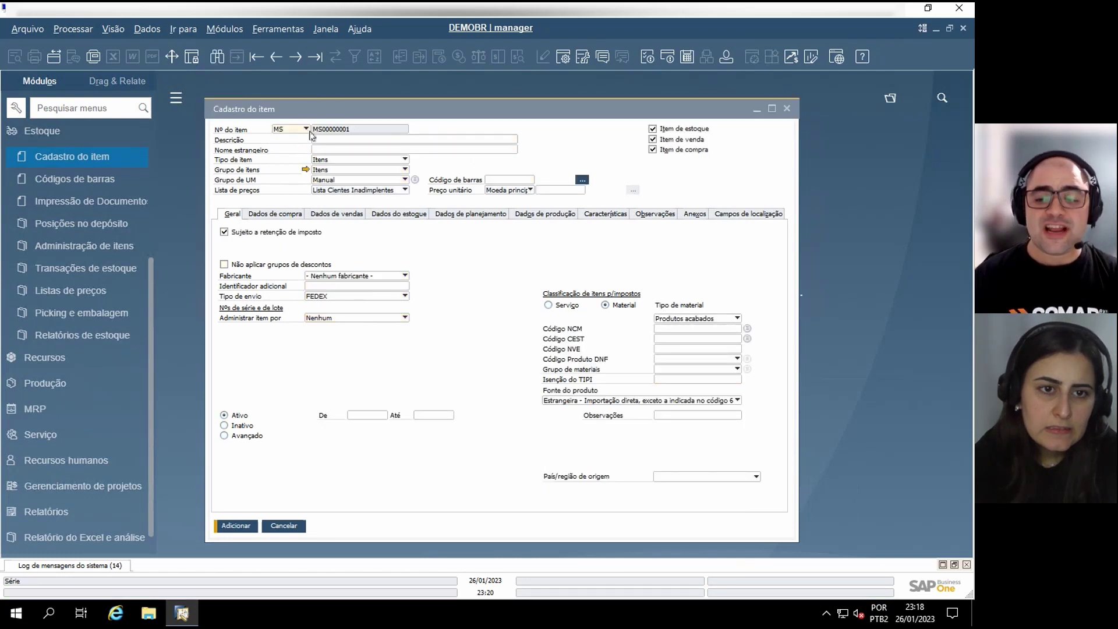
# Enter AA as both the description and the foreign name of the new item
pyautogui.click(320, 142)
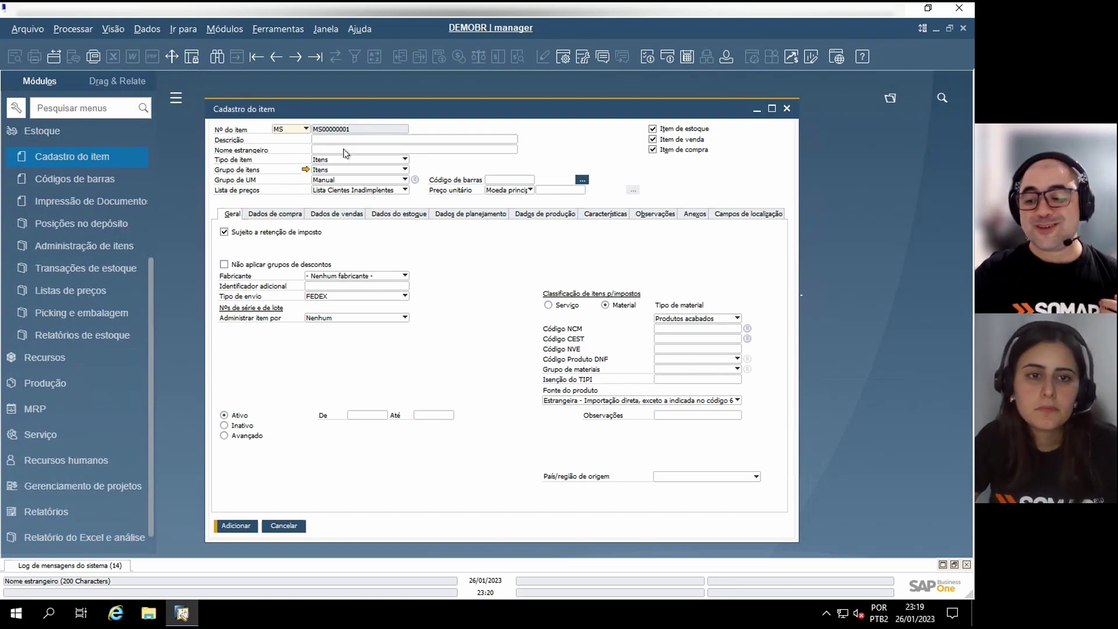
pyautogui.click(332, 140)
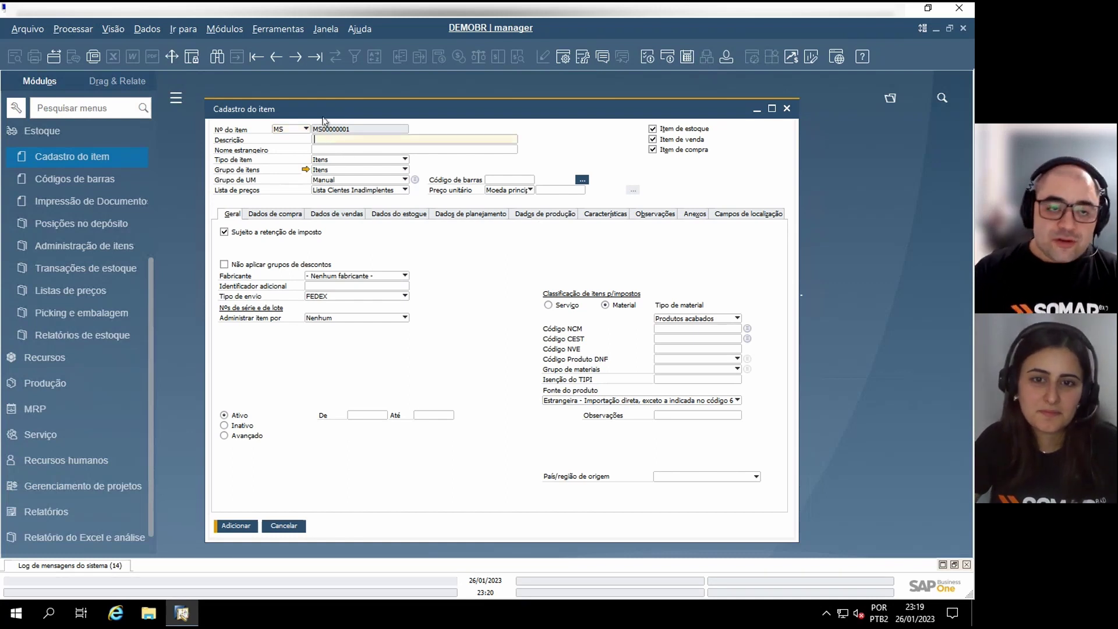
pyautogui.write('AA')
pyautogui.click(330, 150)
pyautogui.write('A')
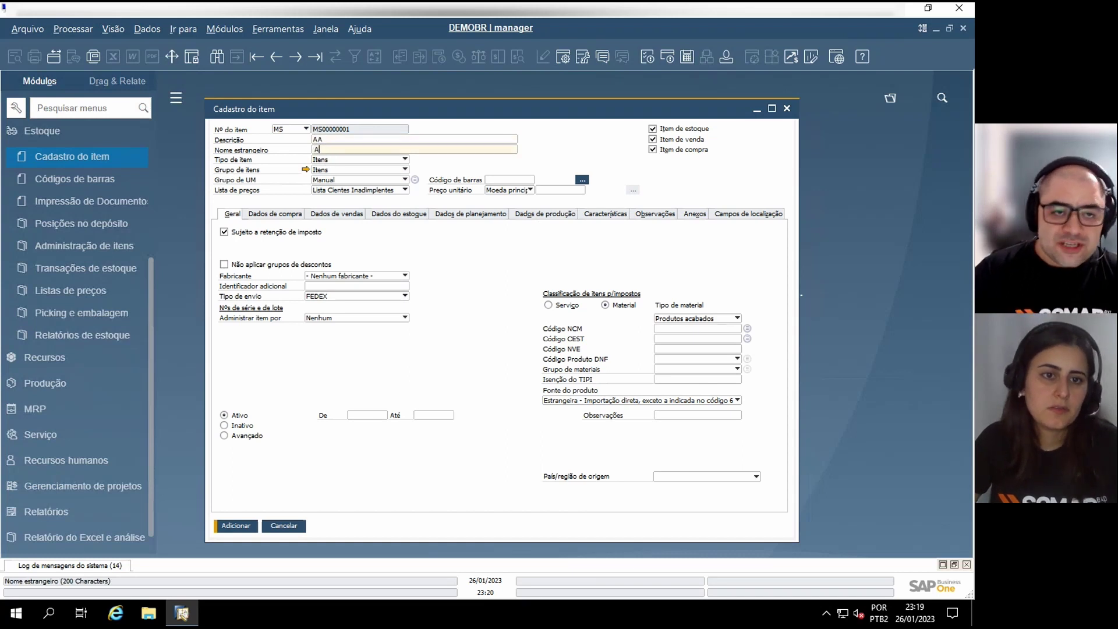
pyautogui.write('A')
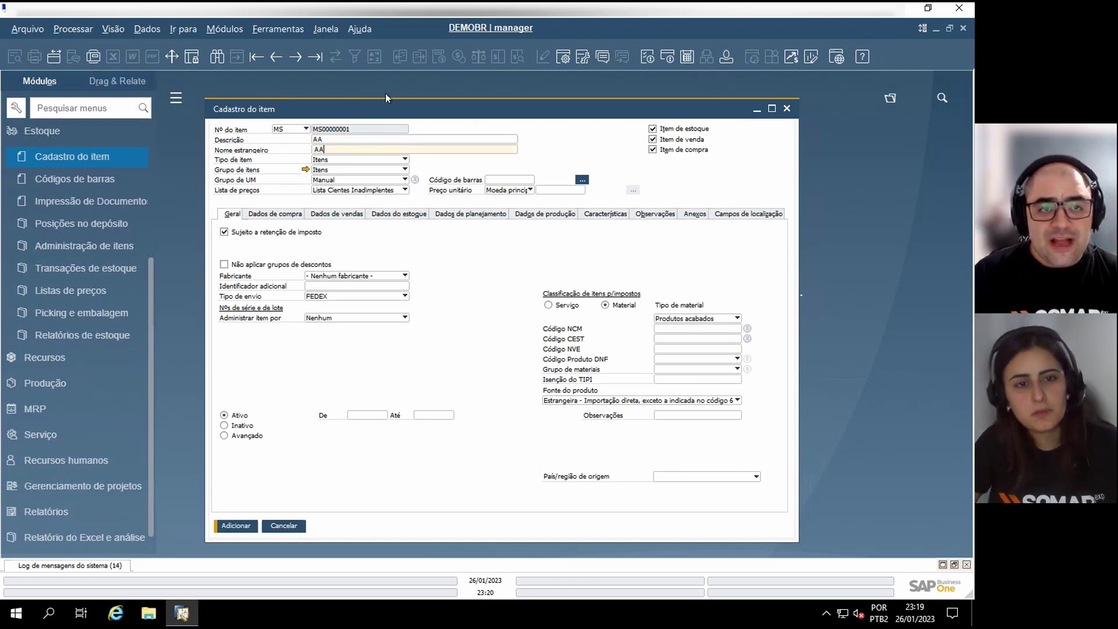
pyautogui.doubleClick(385, 140)
pyautogui.doubleClick(375, 150)
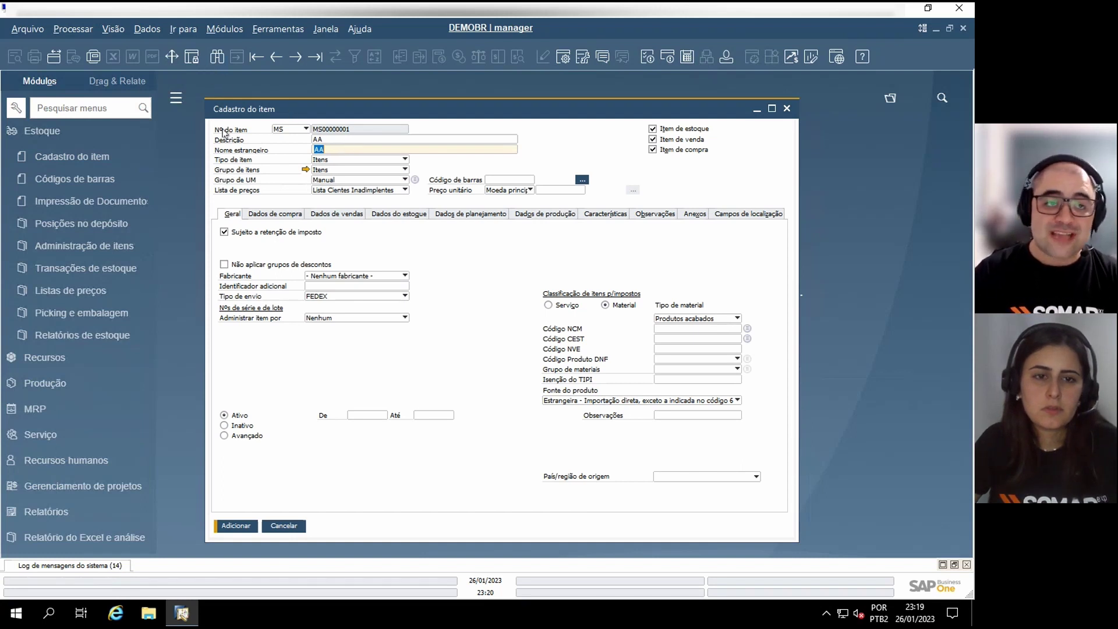
# Display an existing item in a second item master form and review the languages available for translating its description
pyautogui.click(70, 158)
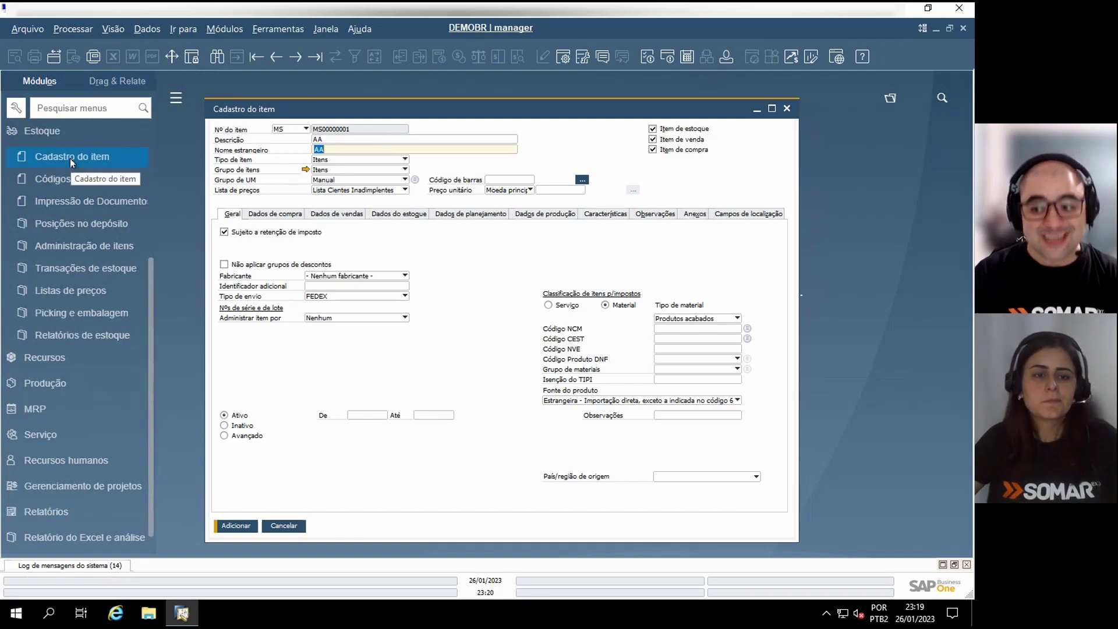
pyautogui.click(296, 57)
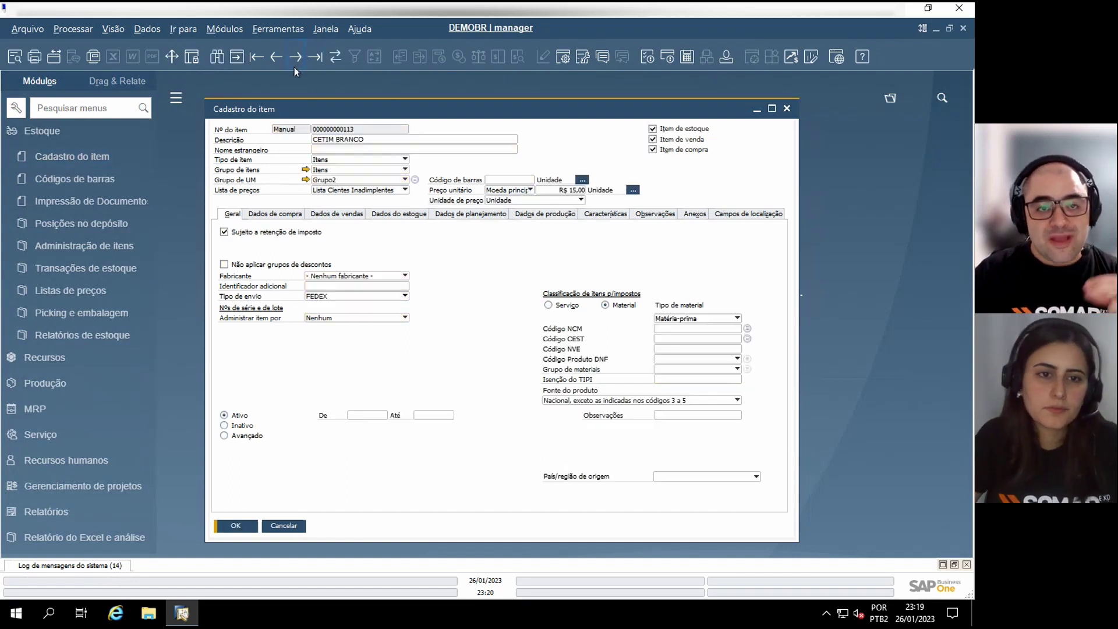
pyautogui.click(390, 140)
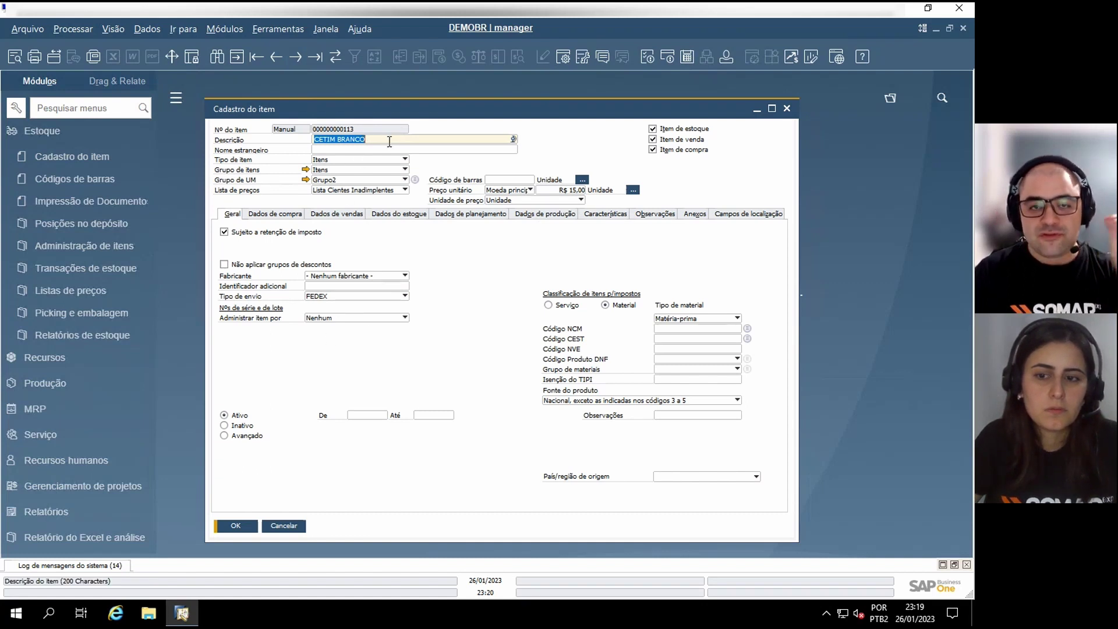
pyautogui.click(513, 139)
pyautogui.click(411, 304)
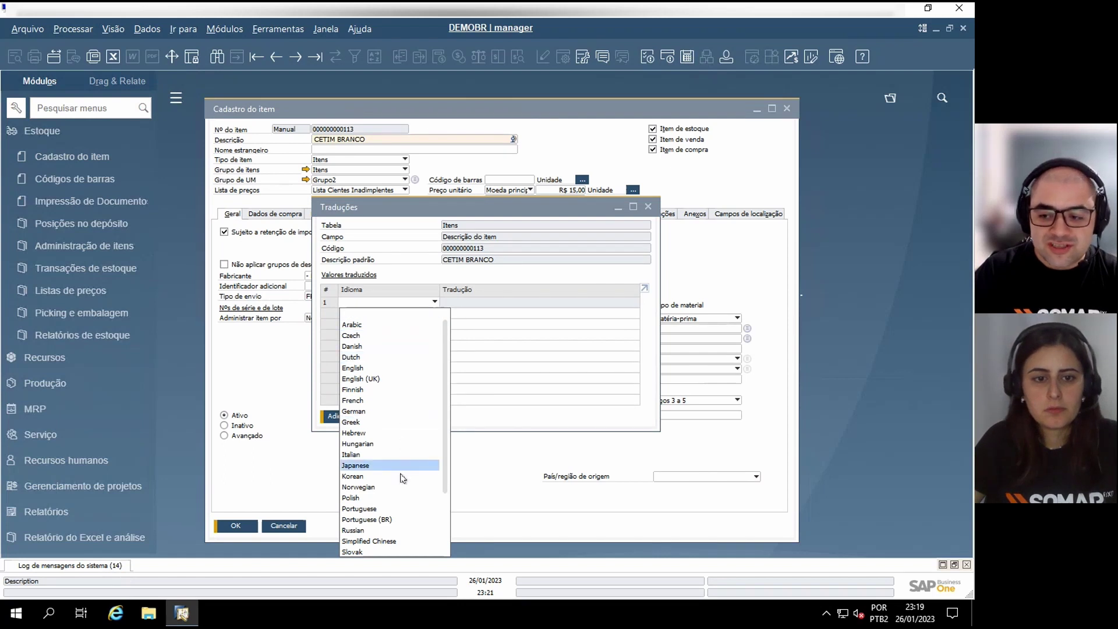
pyautogui.scroll(-1, 373, 360)
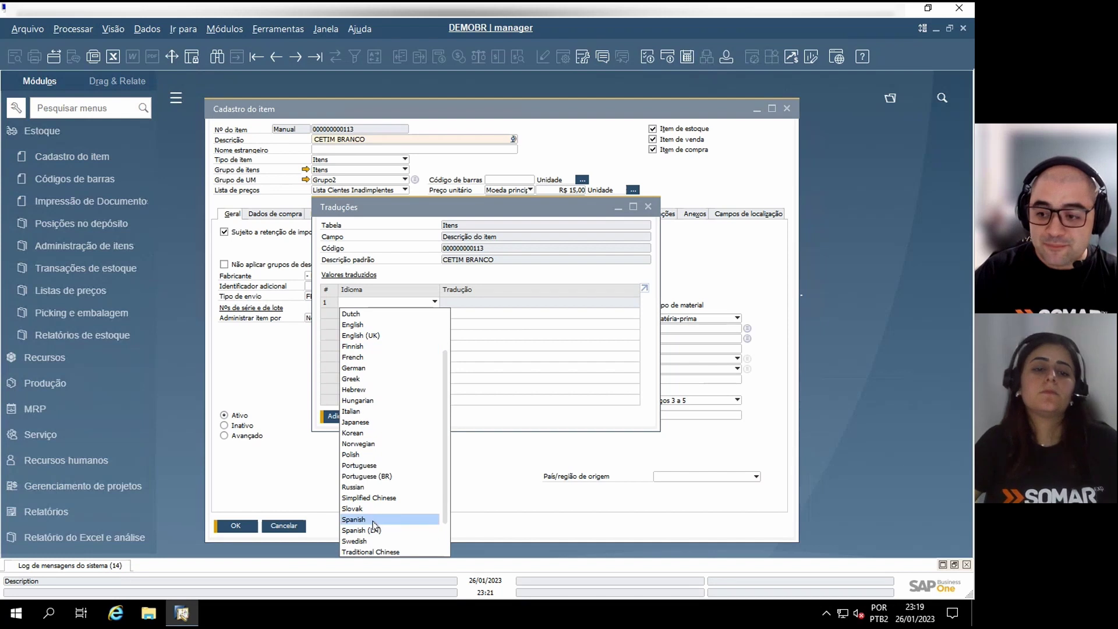
pyautogui.scroll(1, 376, 507)
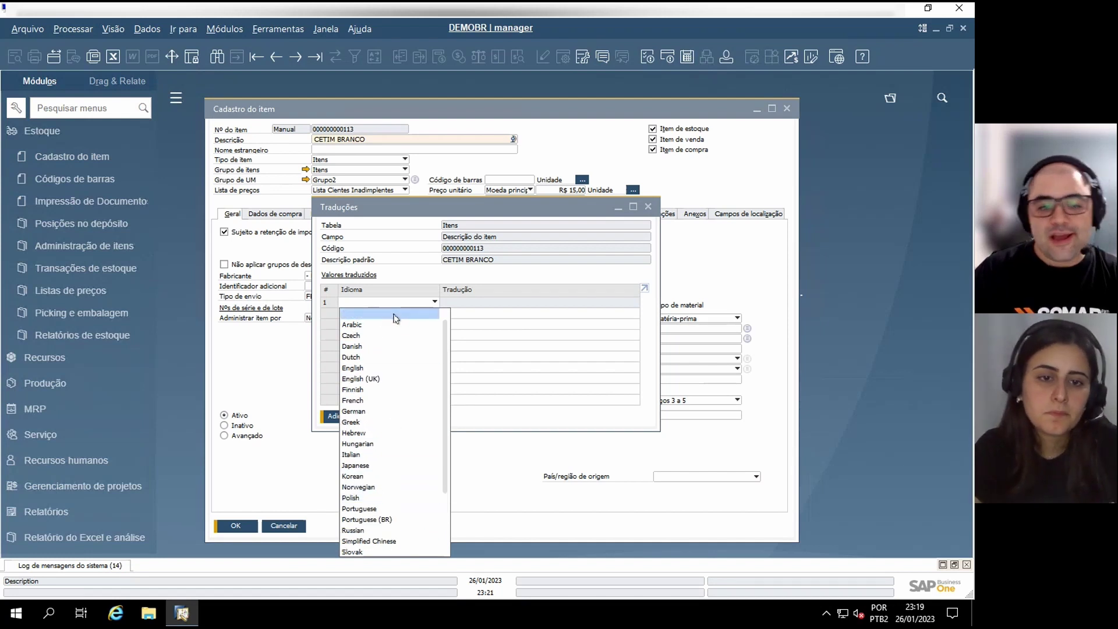
pyautogui.scroll(-1, 368, 431)
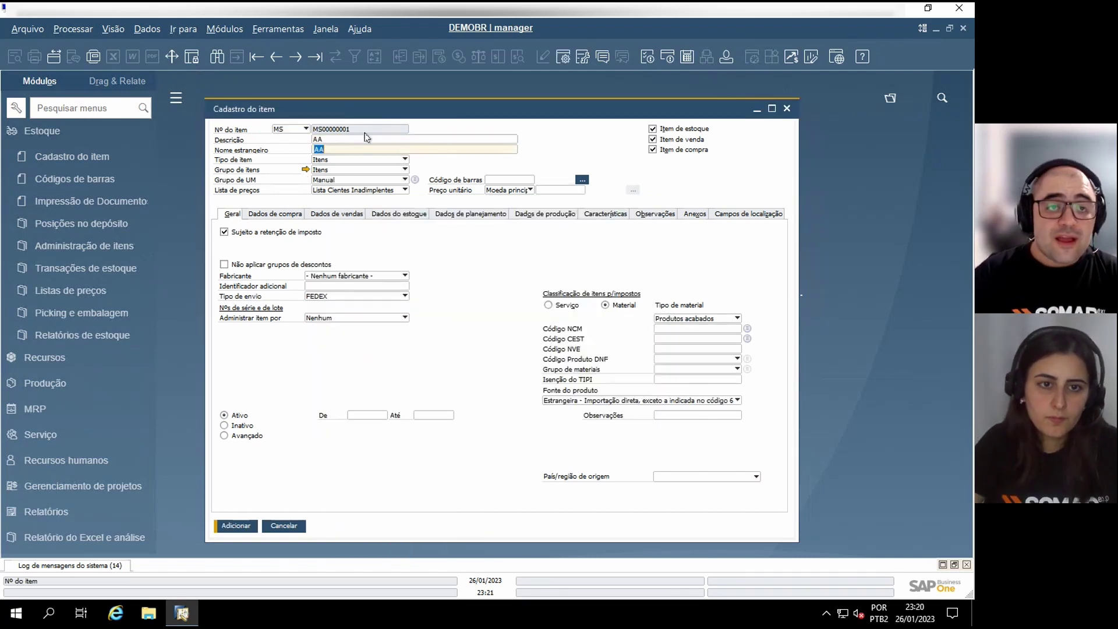
# Replace both the description and the foreign name of the new MS-series item with NOVO ITEM
pyautogui.write('NOVO IT')
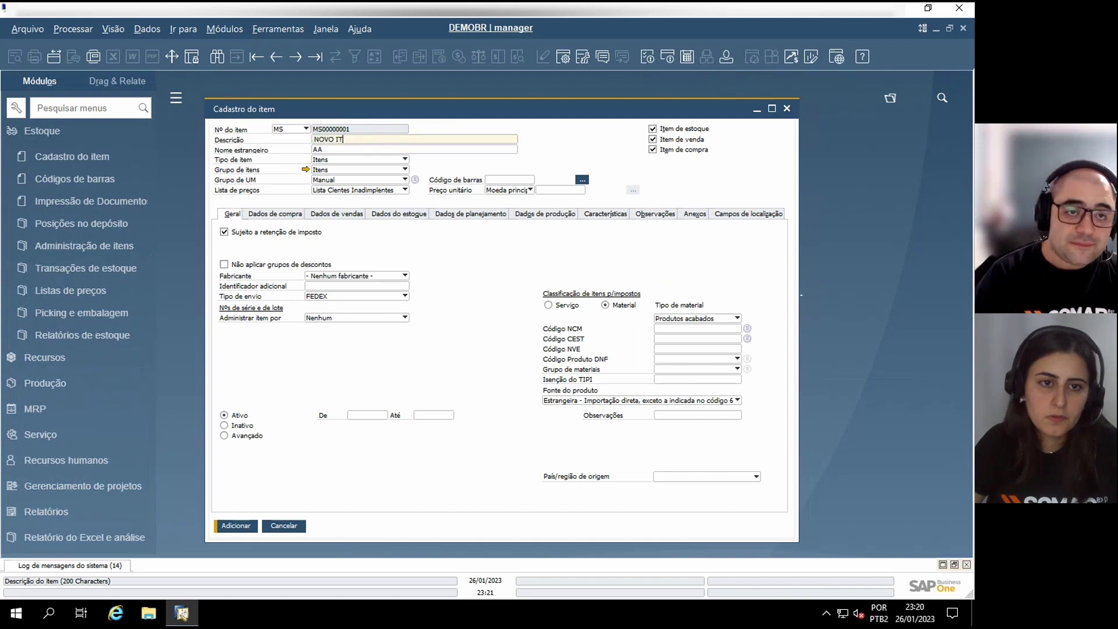
pyautogui.write('Em')
pyautogui.press('Tab')
pyautogui.write('NOVO')
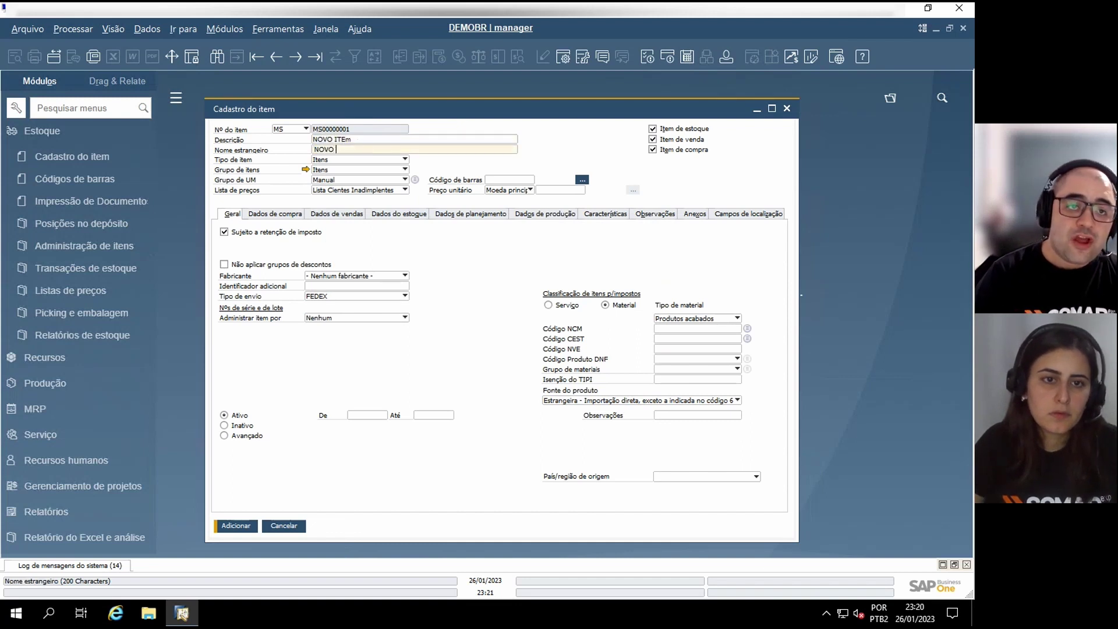
pyautogui.click(360, 141)
pyautogui.write('M')
pyautogui.press('Tab')
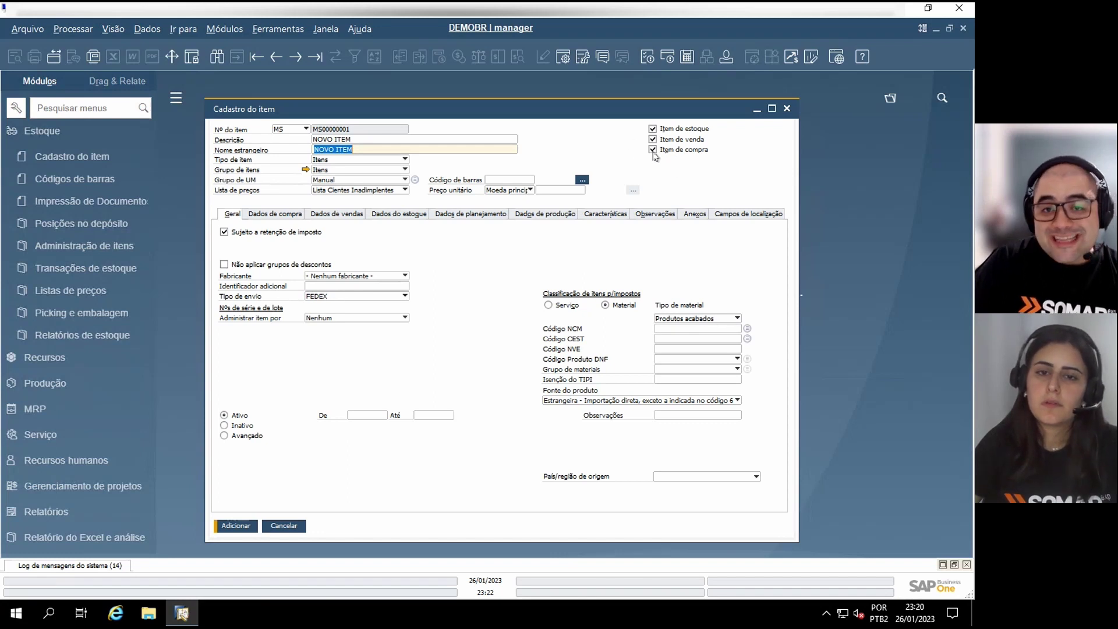
# Turn the purchase item and sales item options off for the new item, and enable both again
pyautogui.click(653, 150)
pyautogui.click(653, 139)
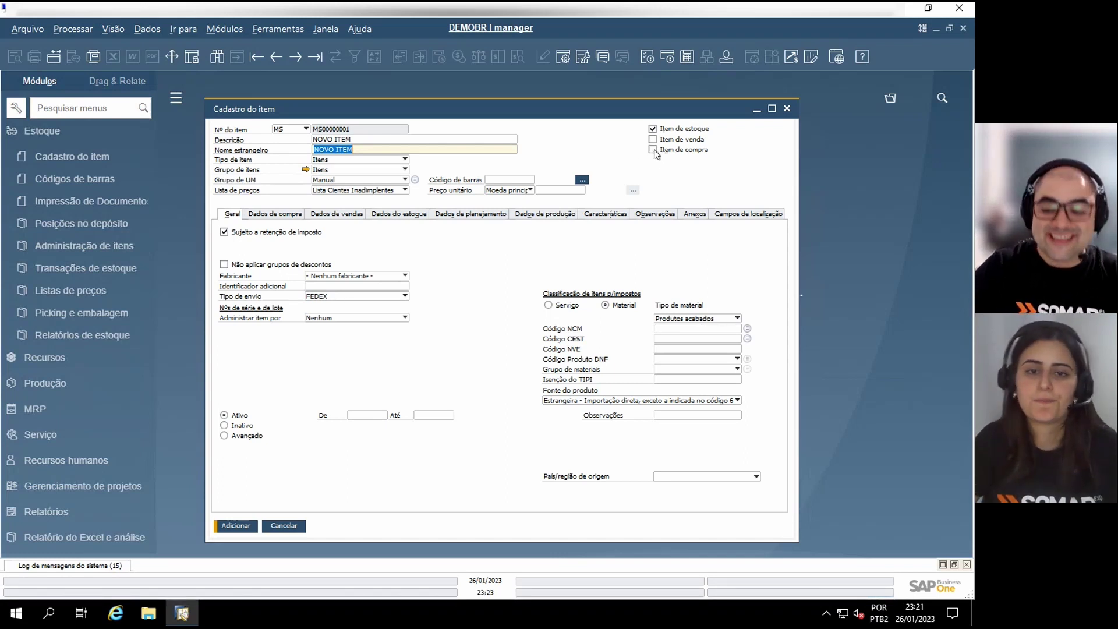
pyautogui.click(653, 150)
pyautogui.click(653, 140)
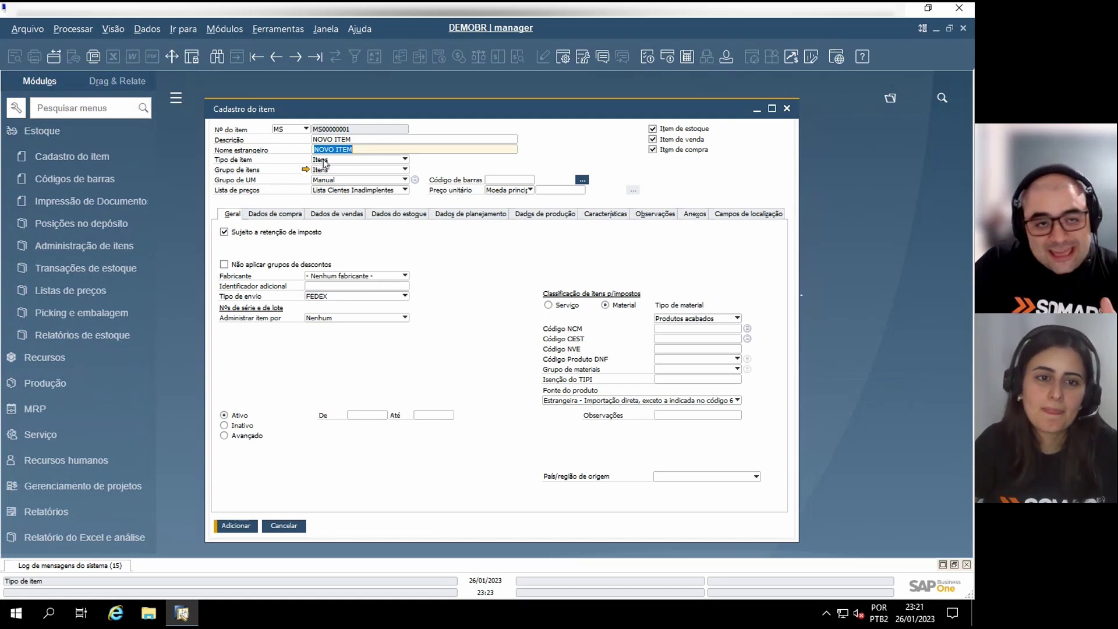
# Examine the item types that can be assigned to the new item
pyautogui.click(397, 161)
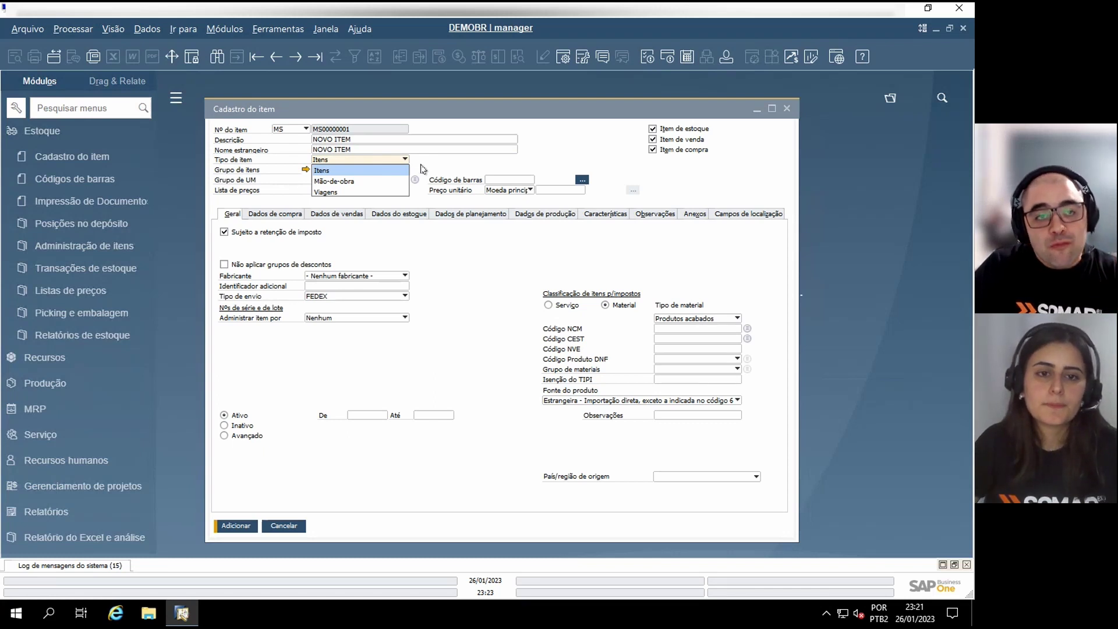
pyautogui.click(423, 169)
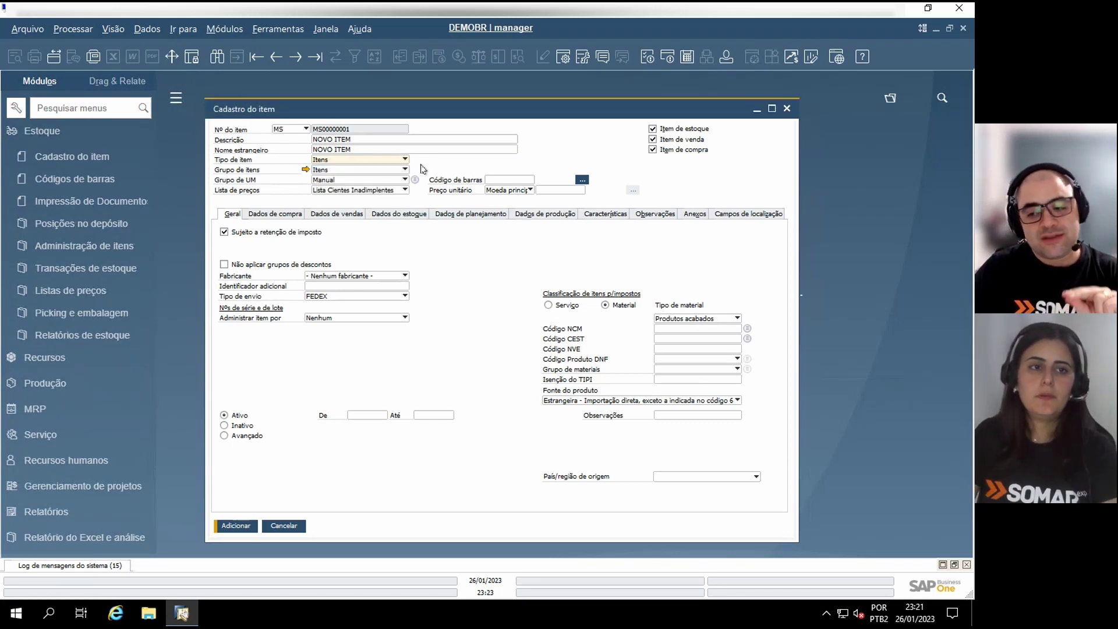
pyautogui.click(373, 159)
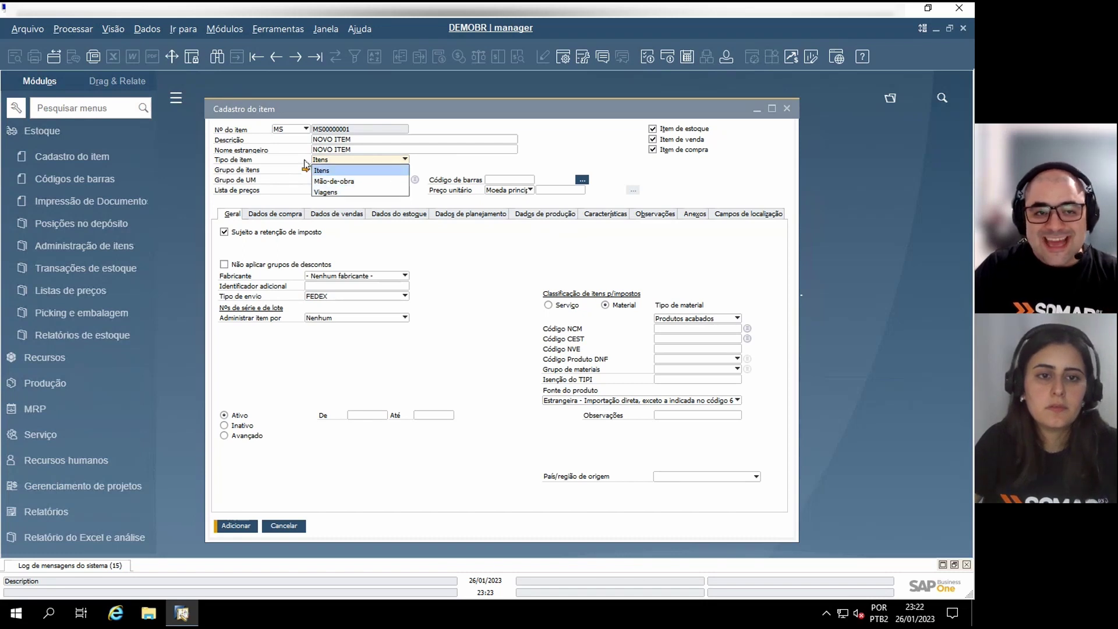
pyautogui.click(357, 113)
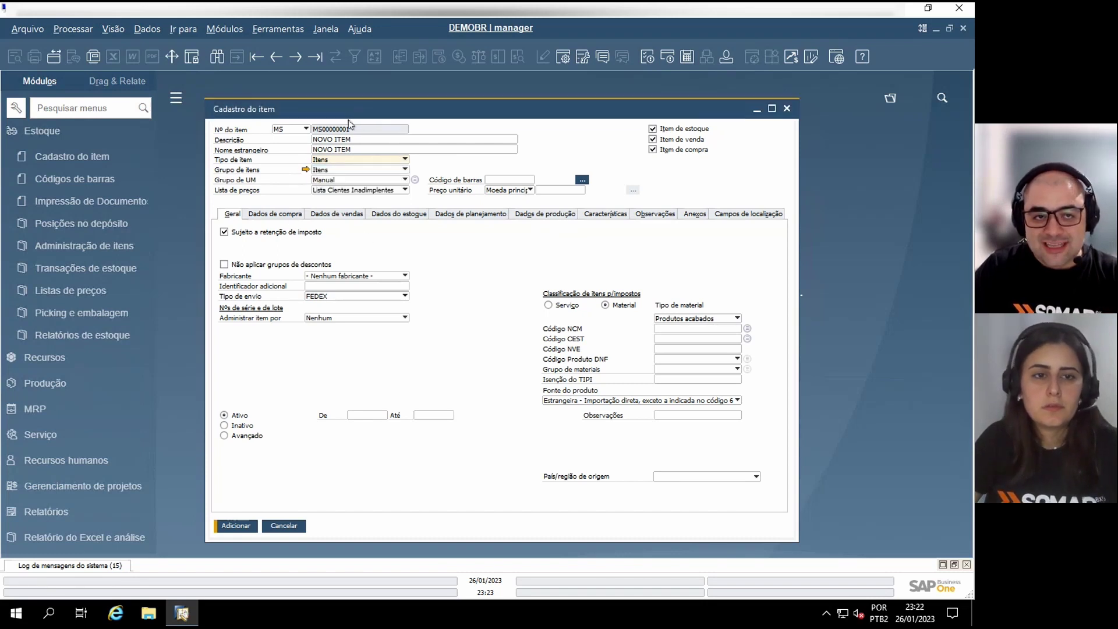
pyautogui.click(343, 161)
pyautogui.click(401, 179)
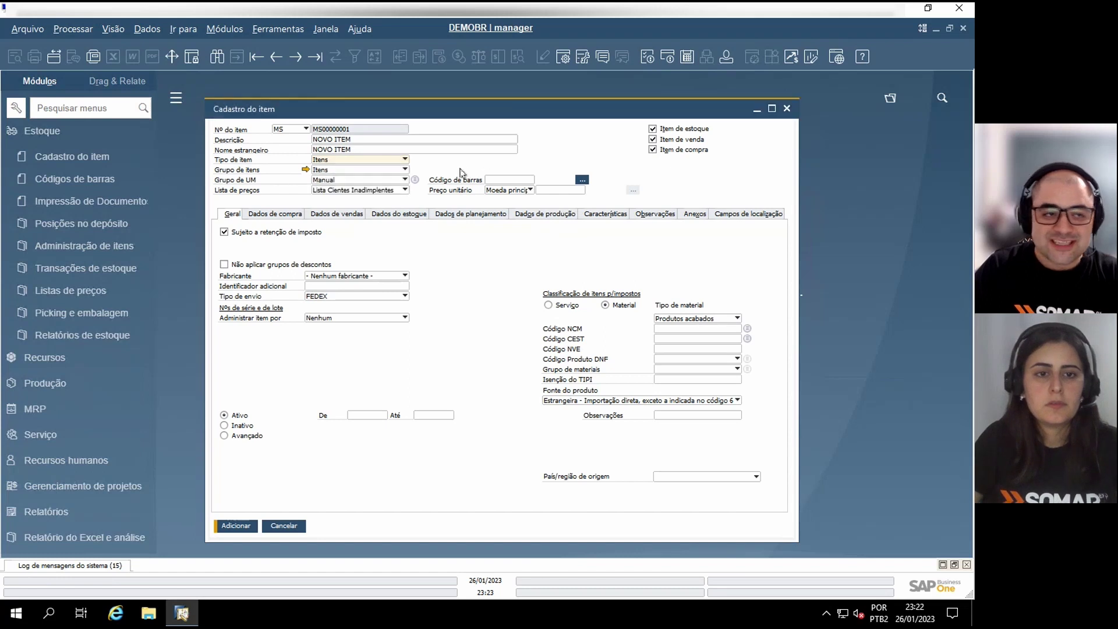
# Collapse the Estoque module and select Itens as the item type
pyautogui.click(51, 133)
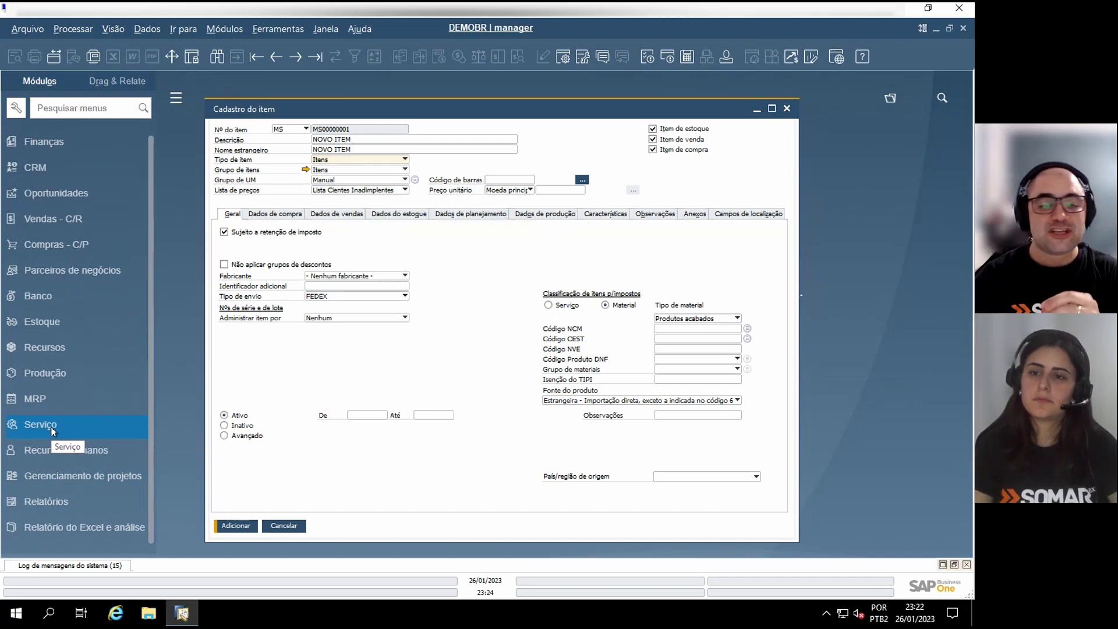
pyautogui.click(339, 169)
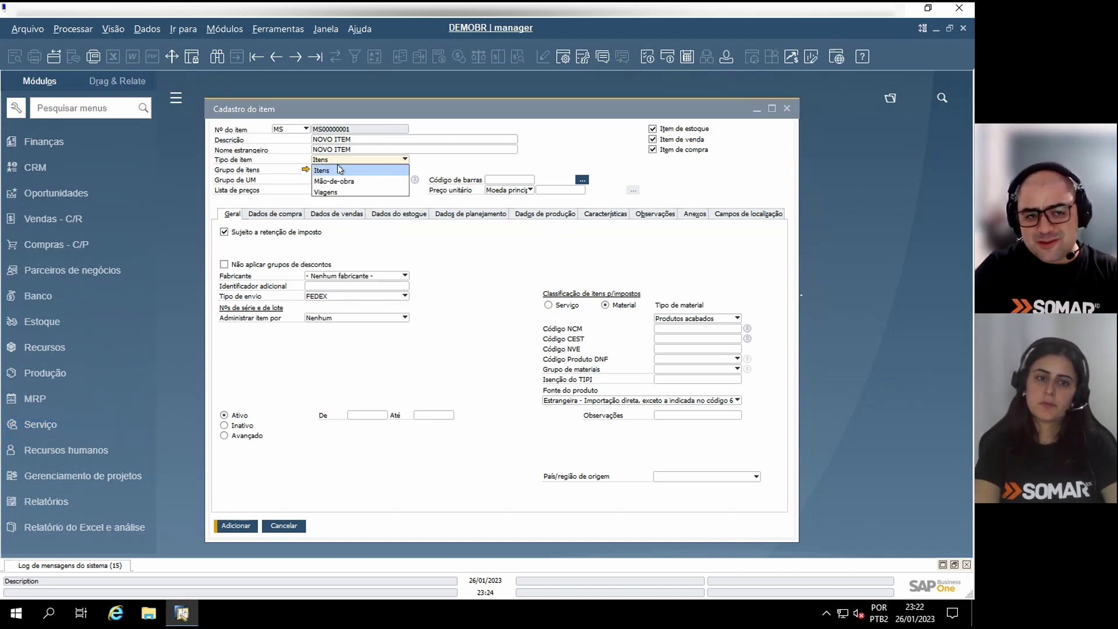
pyautogui.click(339, 171)
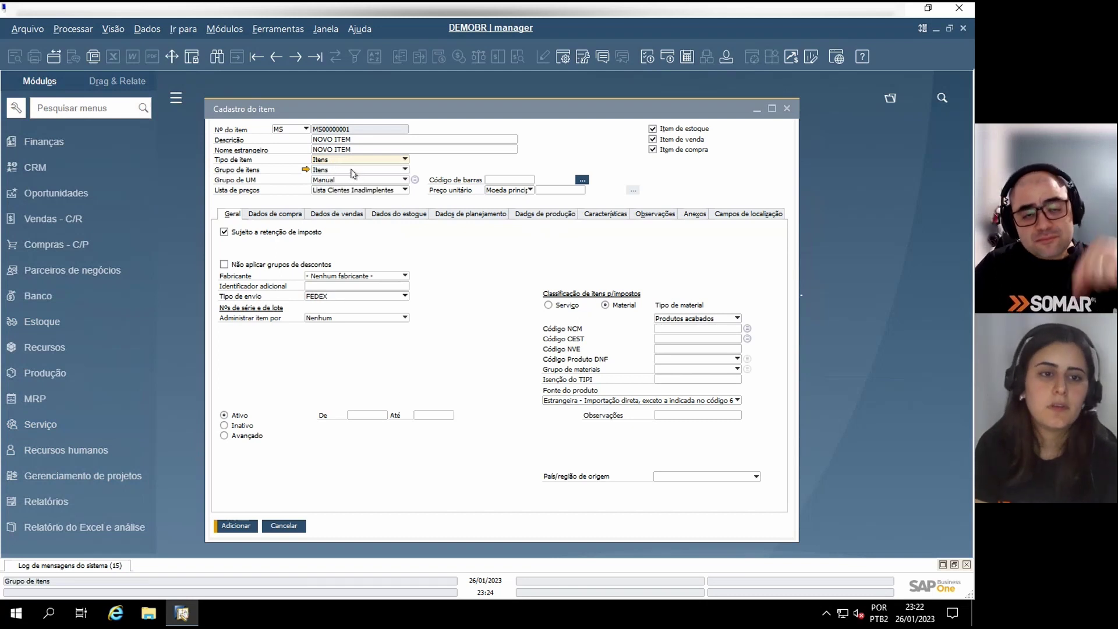
# Review the available item groups, open the definition of a new item group and move its window over the item form
pyautogui.click(351, 172)
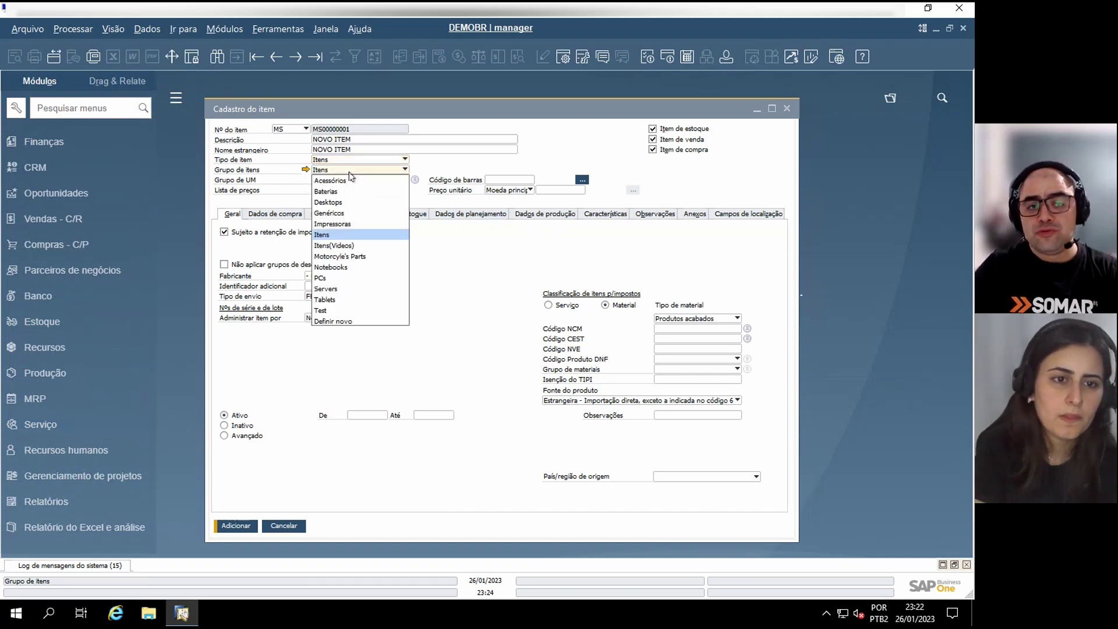
pyautogui.click(396, 167)
pyautogui.click(384, 170)
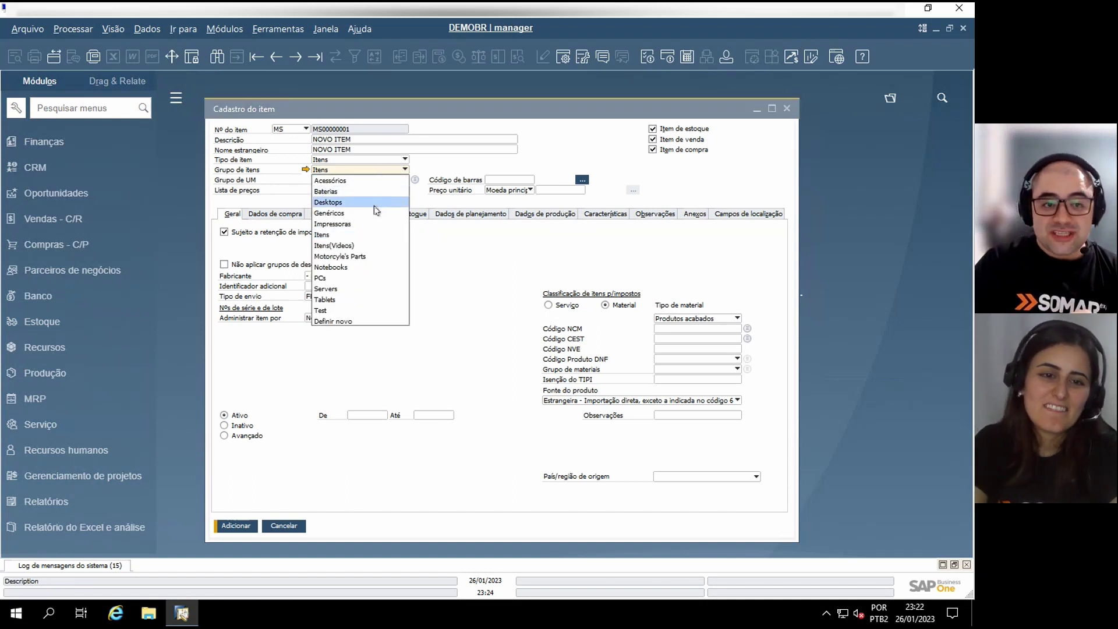
pyautogui.click(345, 322)
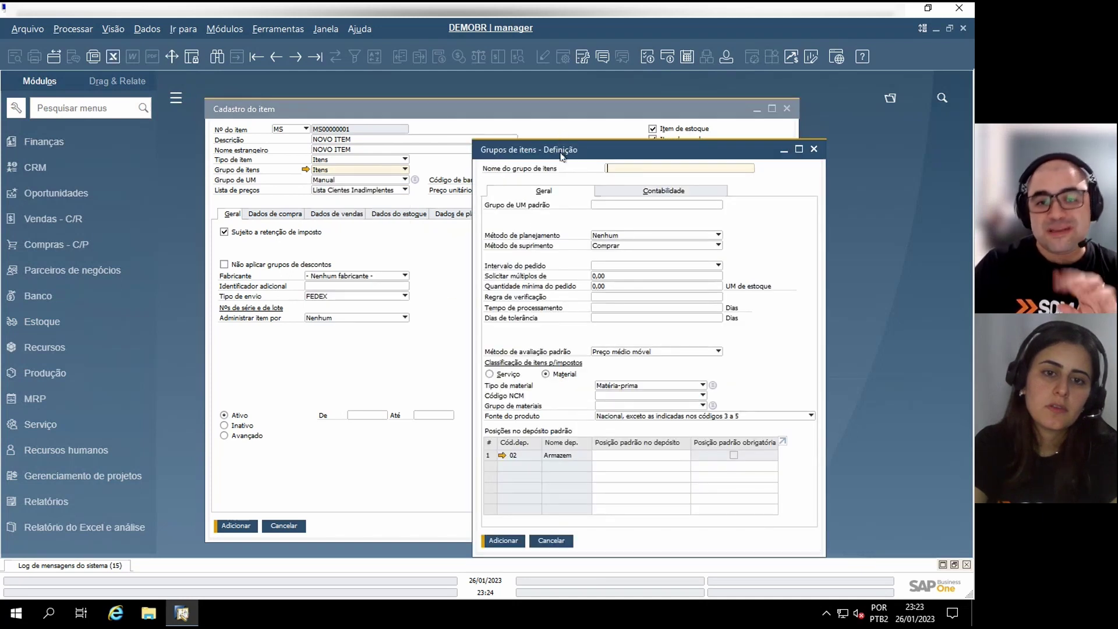
pyautogui.moveTo(564, 149); pyautogui.dragTo(389, 120)
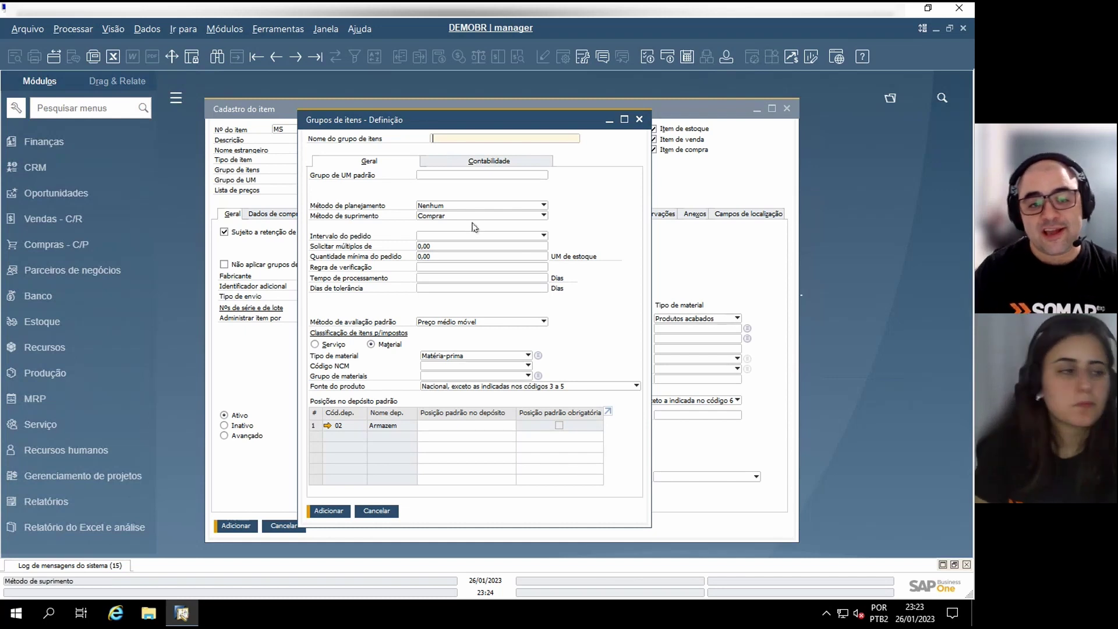
# Examine the new item group's general settings, including material type, NCM code, materials group and default unit-of-measure group
pyautogui.click(456, 356)
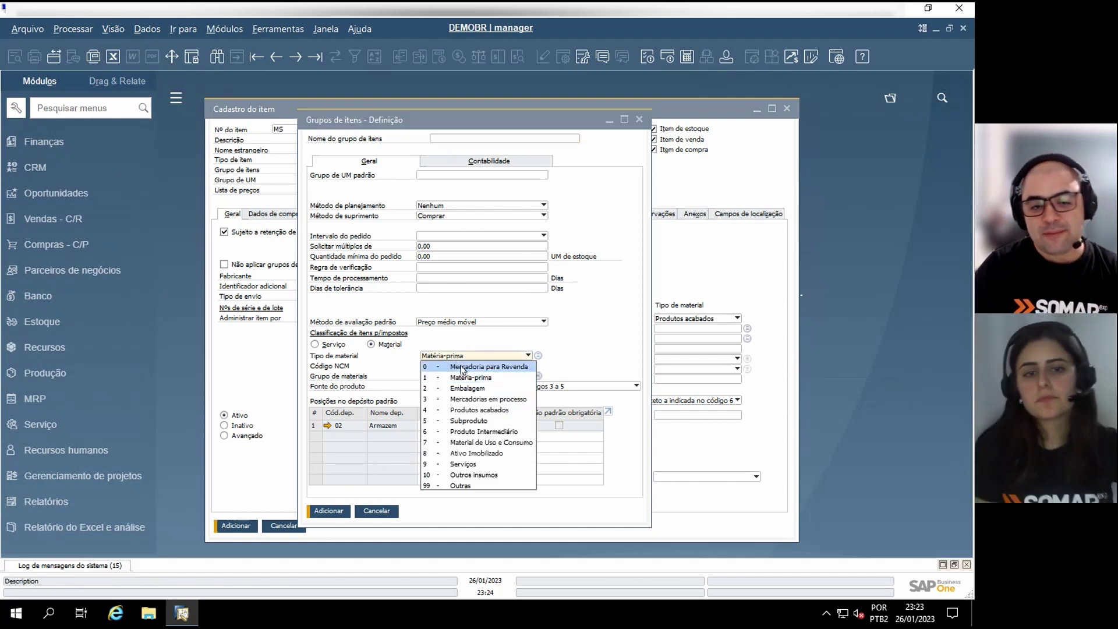
pyautogui.click(544, 322)
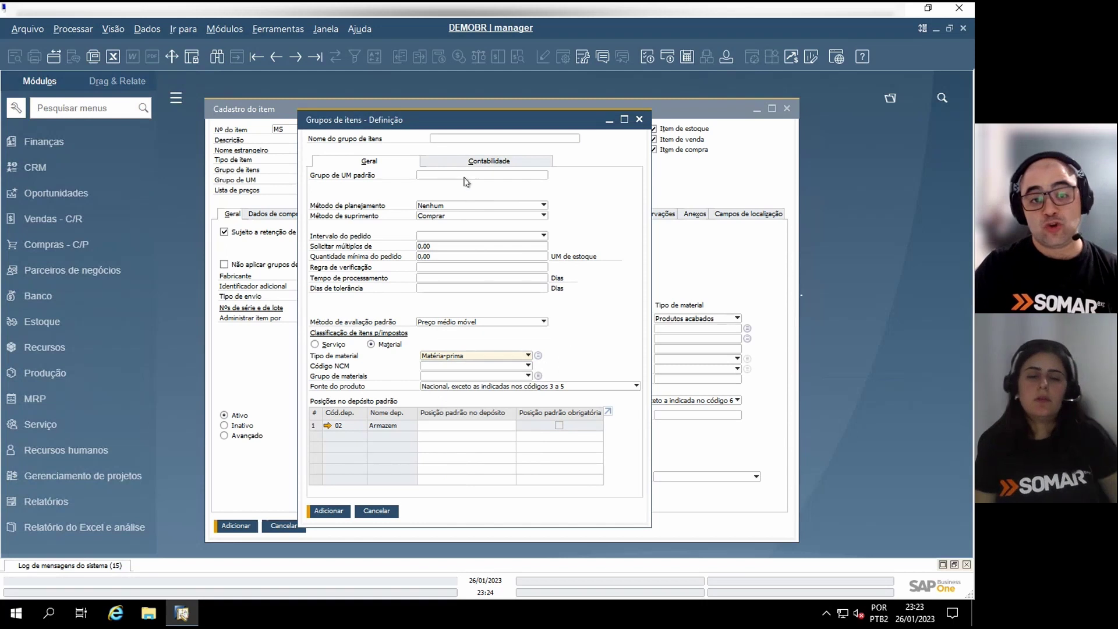
pyautogui.click(454, 366)
pyautogui.click(584, 362)
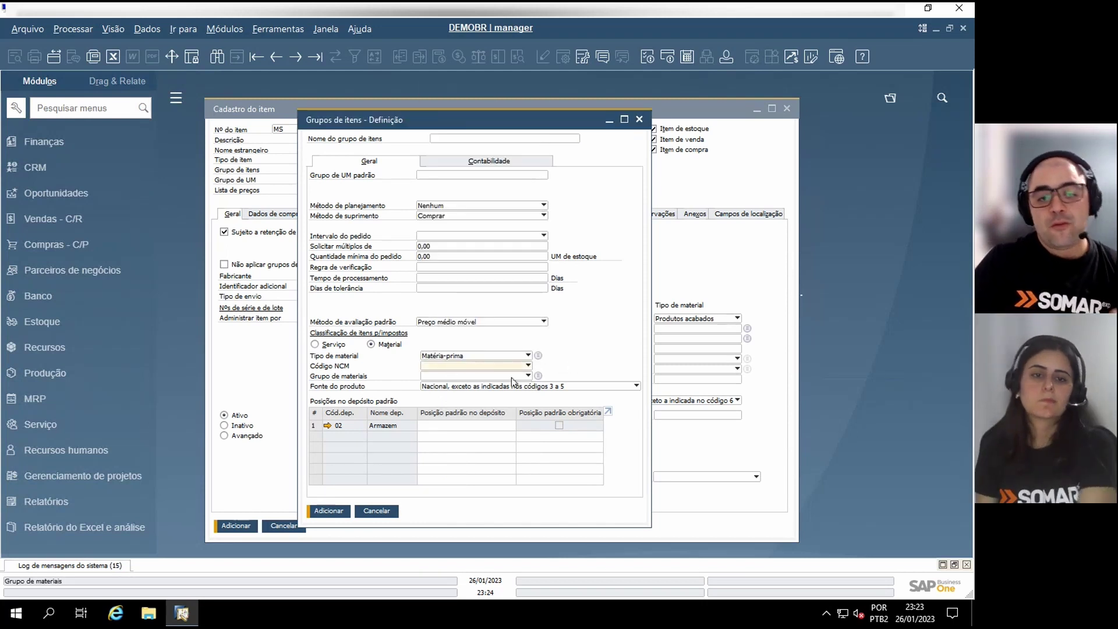
pyautogui.click(528, 376)
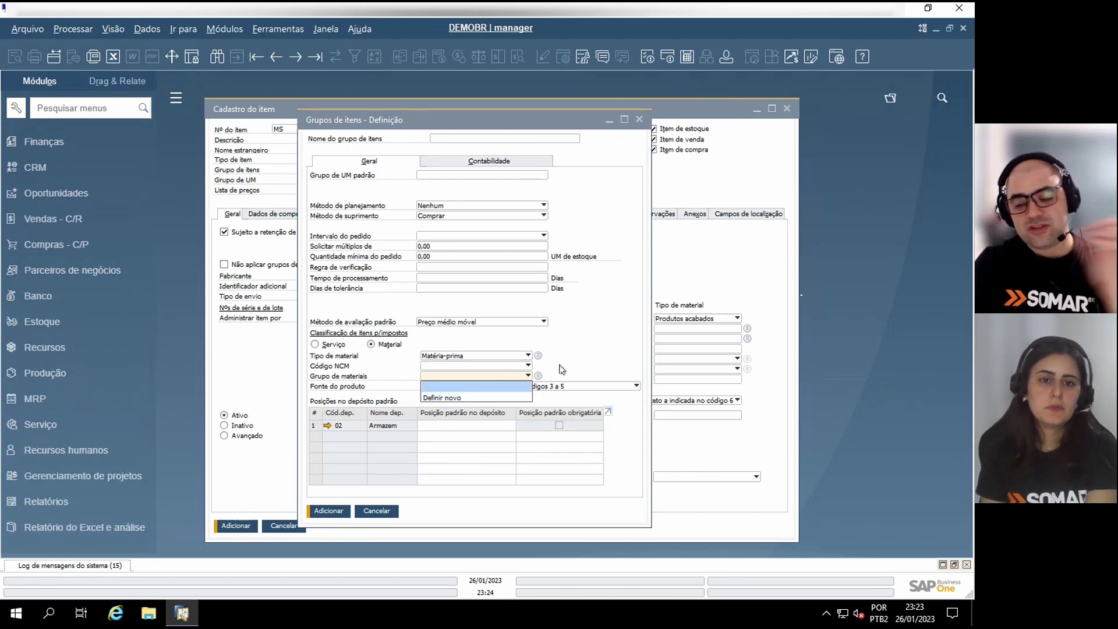
pyautogui.click(563, 389)
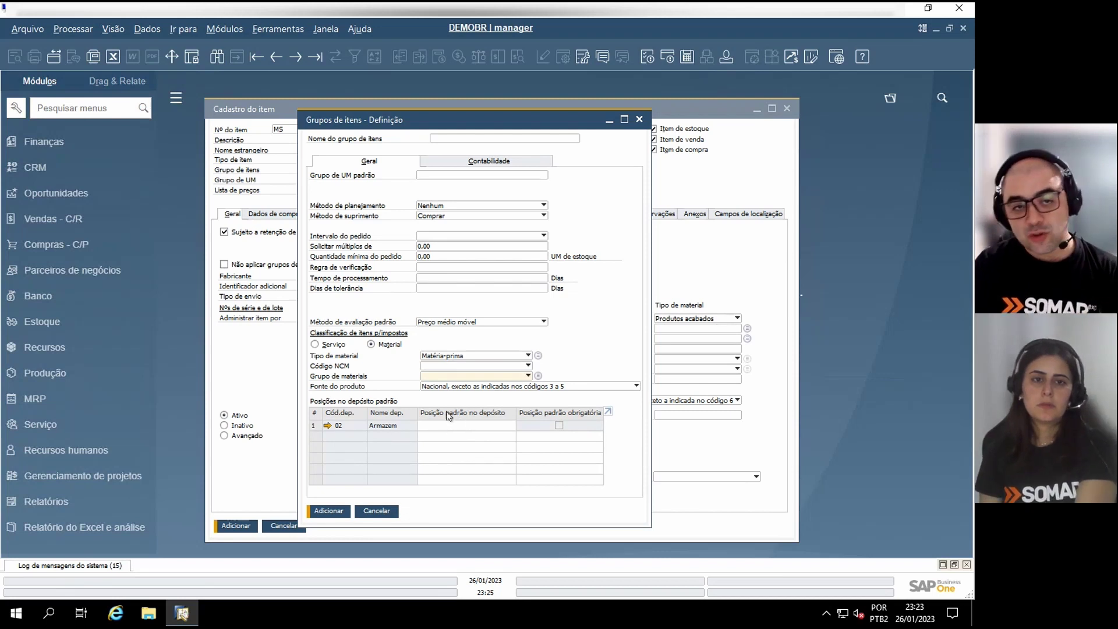
pyautogui.click(432, 175)
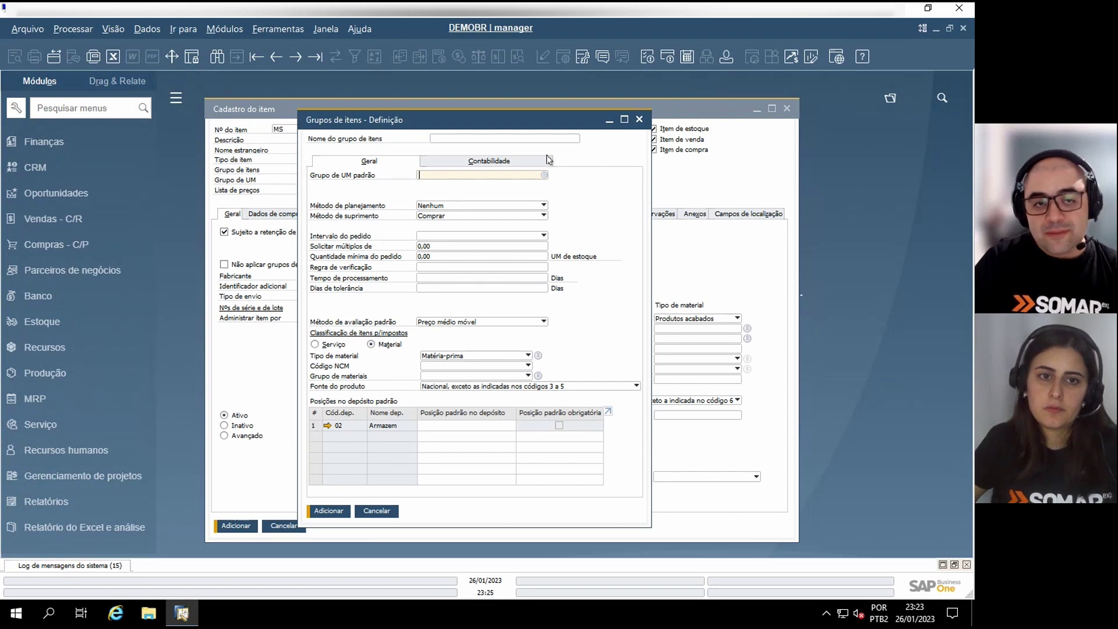
# Review the item group's accounting accounts and close the group definition without adding it
pyautogui.click(509, 165)
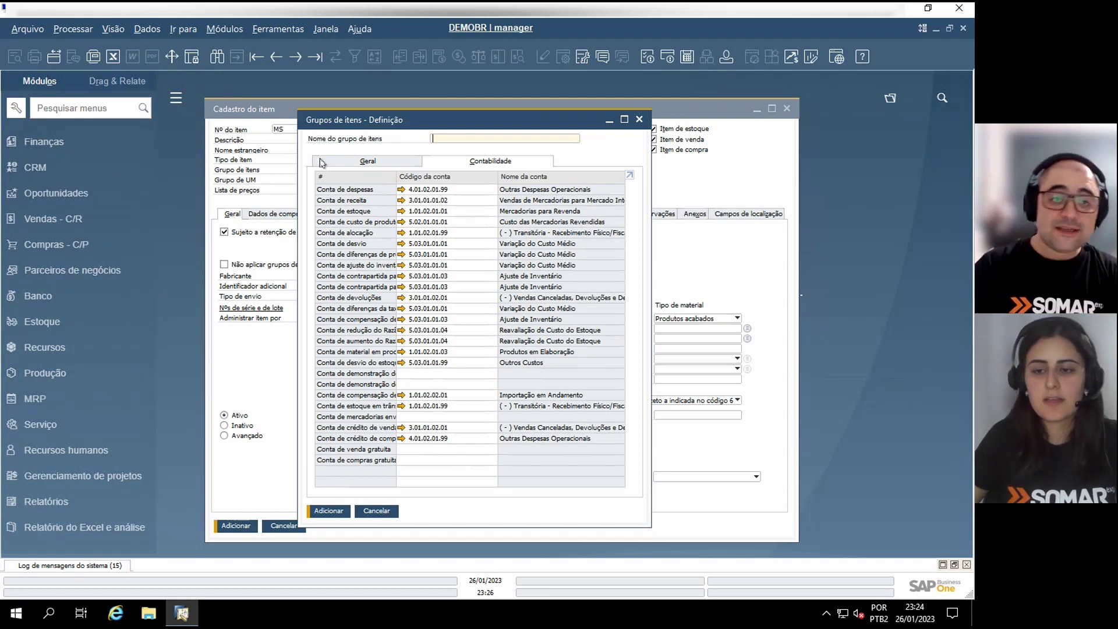
pyautogui.click(343, 162)
pyautogui.click(639, 118)
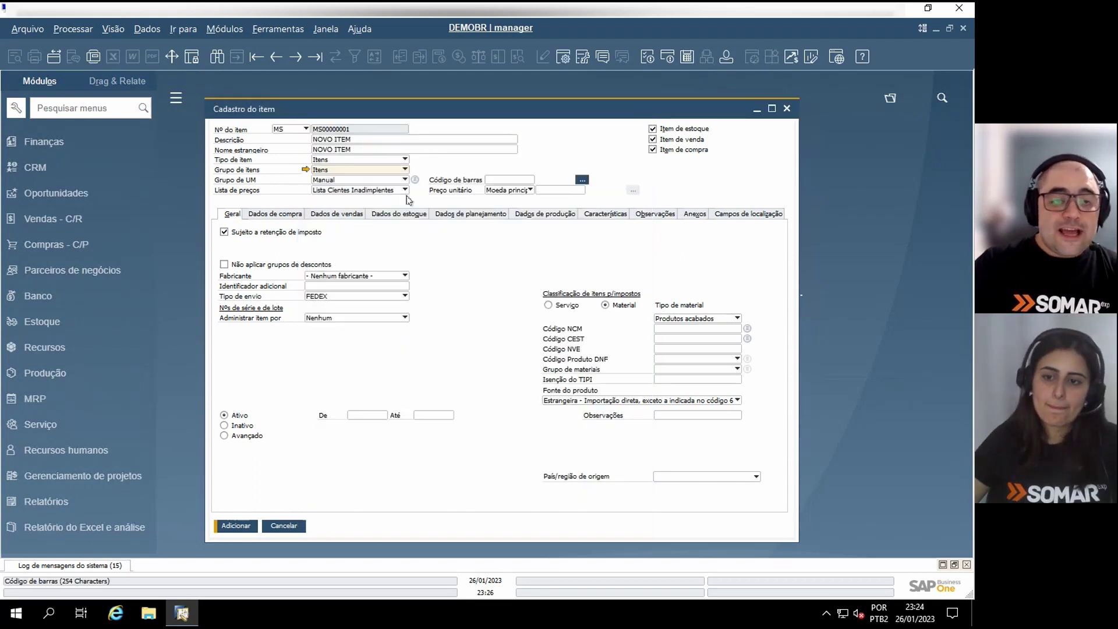
# Review the available unit-of-measure groups and assign the KG/GR group to the item
pyautogui.click(356, 181)
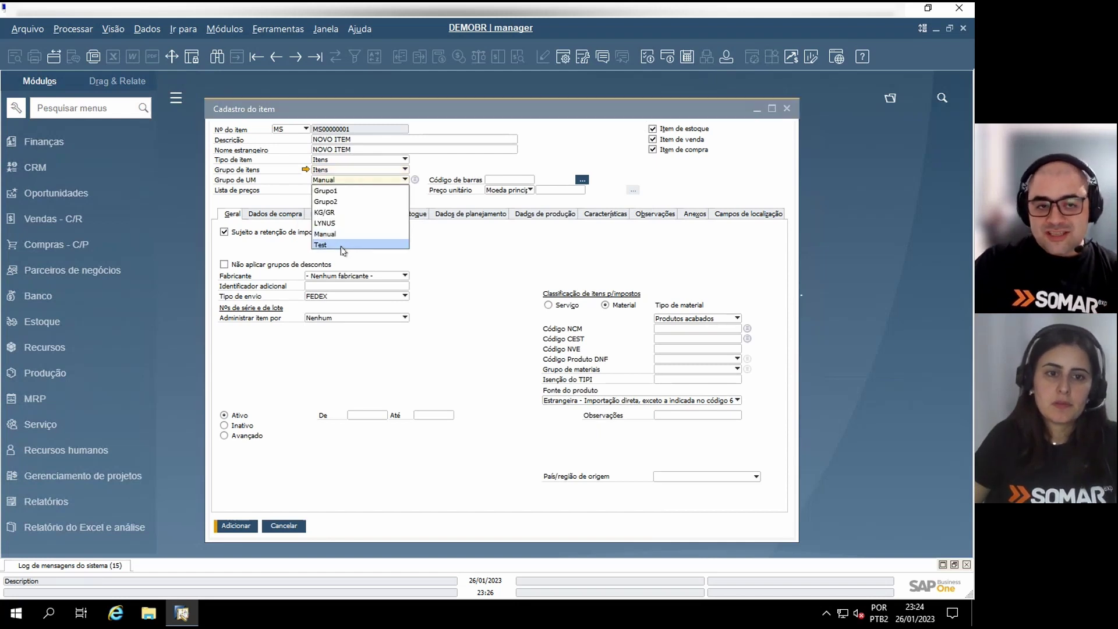
pyautogui.click(386, 180)
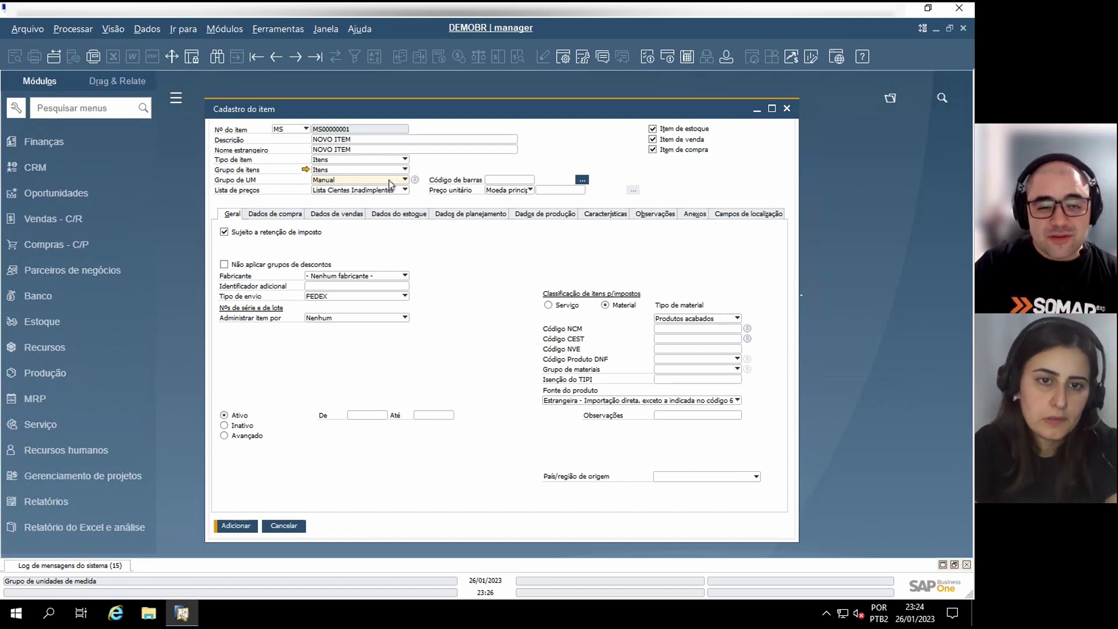
pyautogui.click(390, 184)
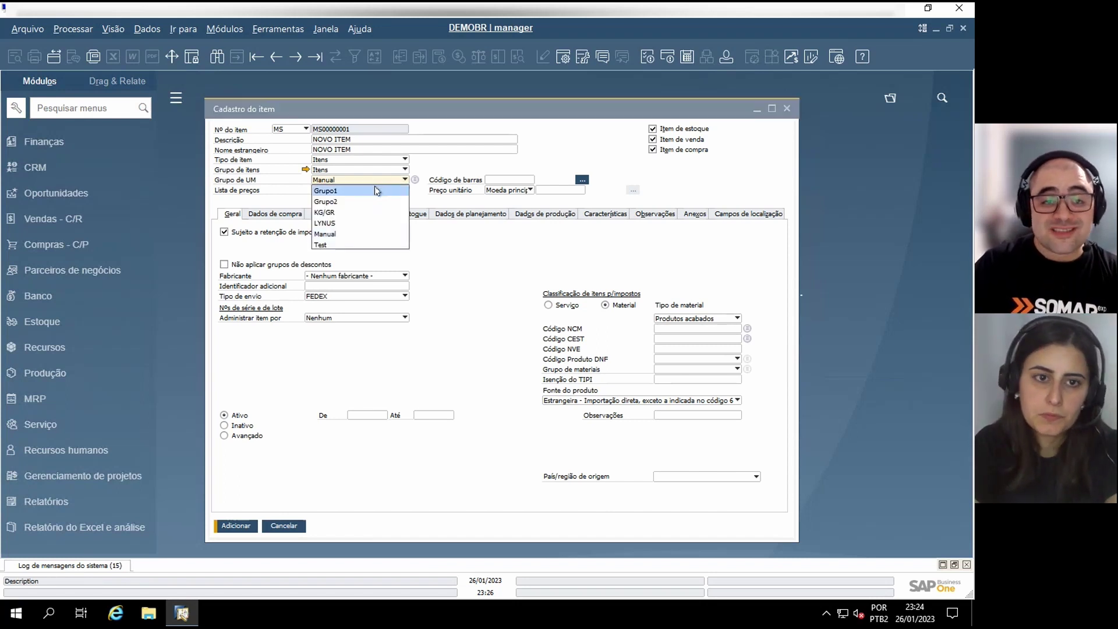
pyautogui.click(349, 215)
pyautogui.click(349, 323)
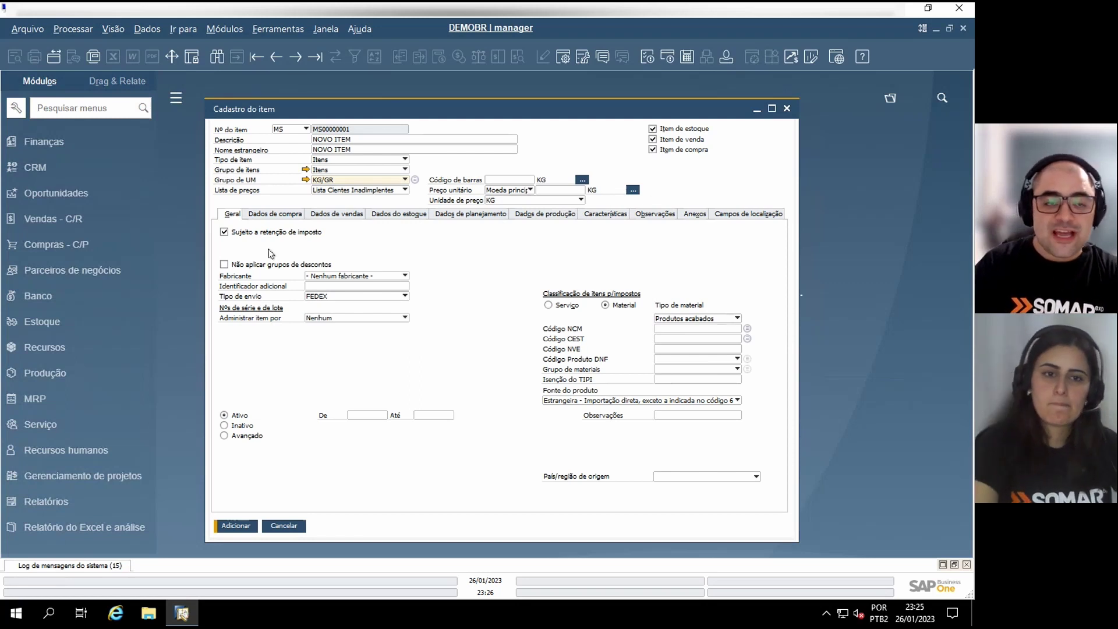
# In the purchasing data, choose KG as the purchasing unit of measure and Caixa as the packaging type
pyautogui.click(285, 219)
pyautogui.click(381, 277)
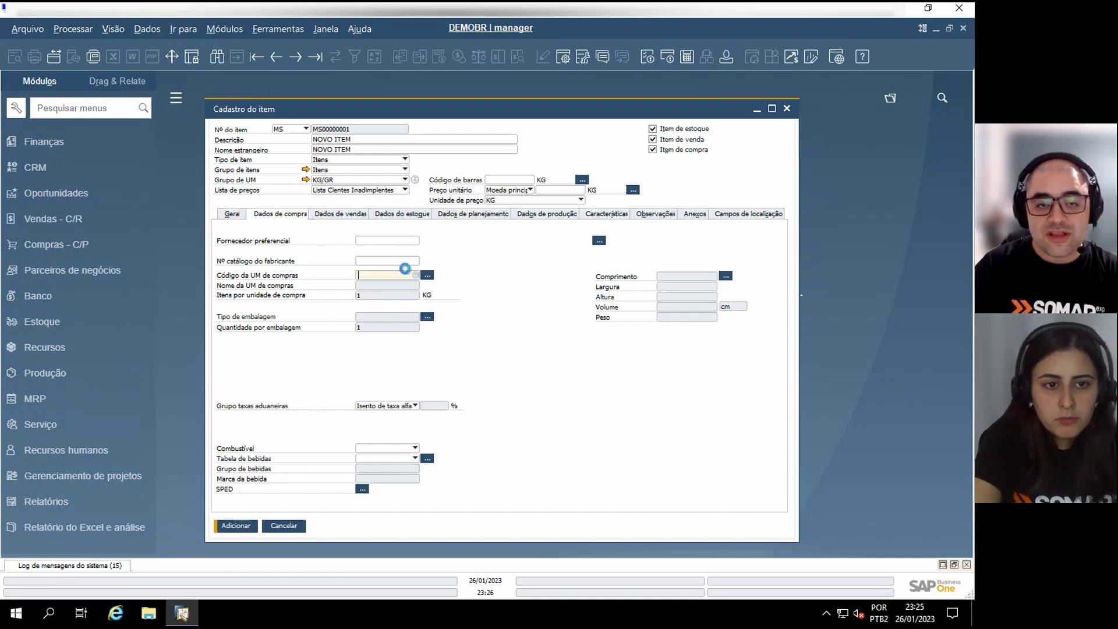
pyautogui.press('Tab')
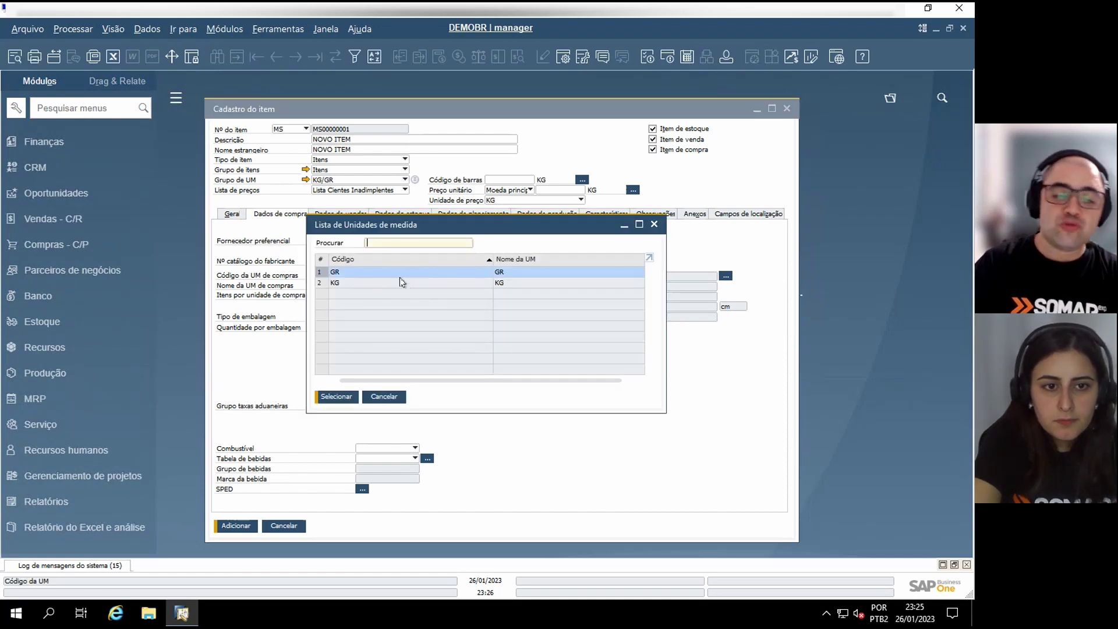
pyautogui.doubleClick(391, 283)
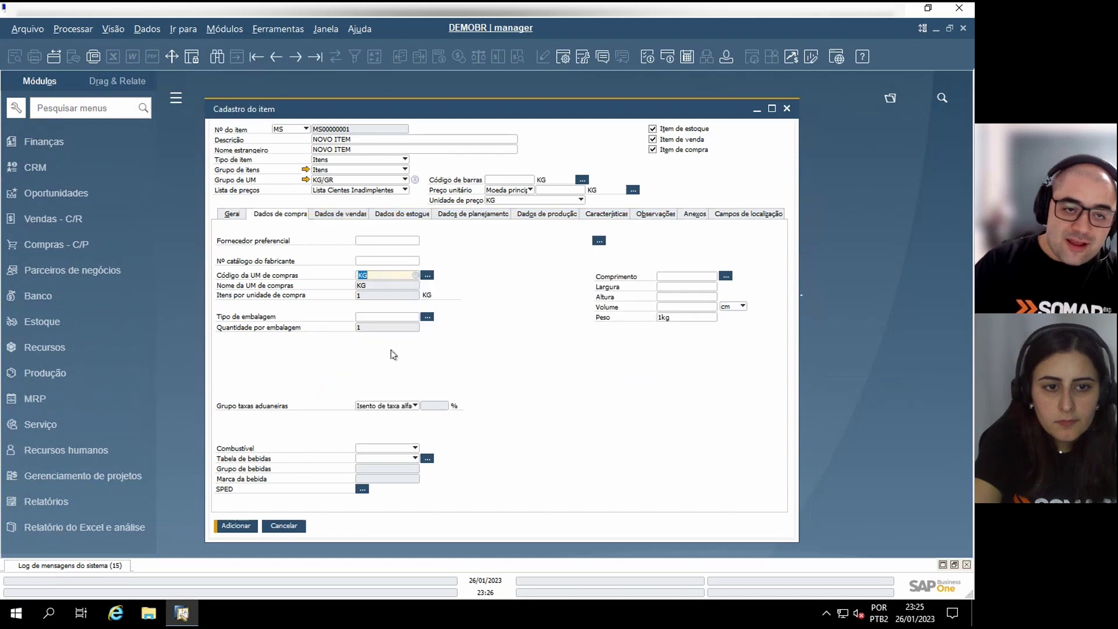
pyautogui.click(376, 317)
pyautogui.click(427, 316)
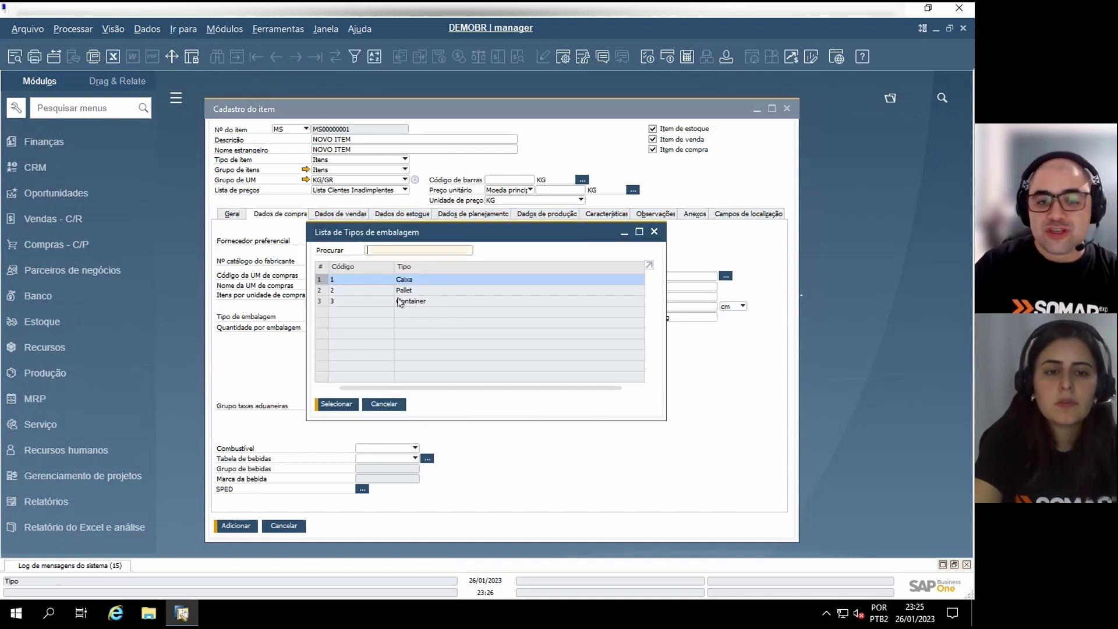
pyautogui.doubleClick(389, 280)
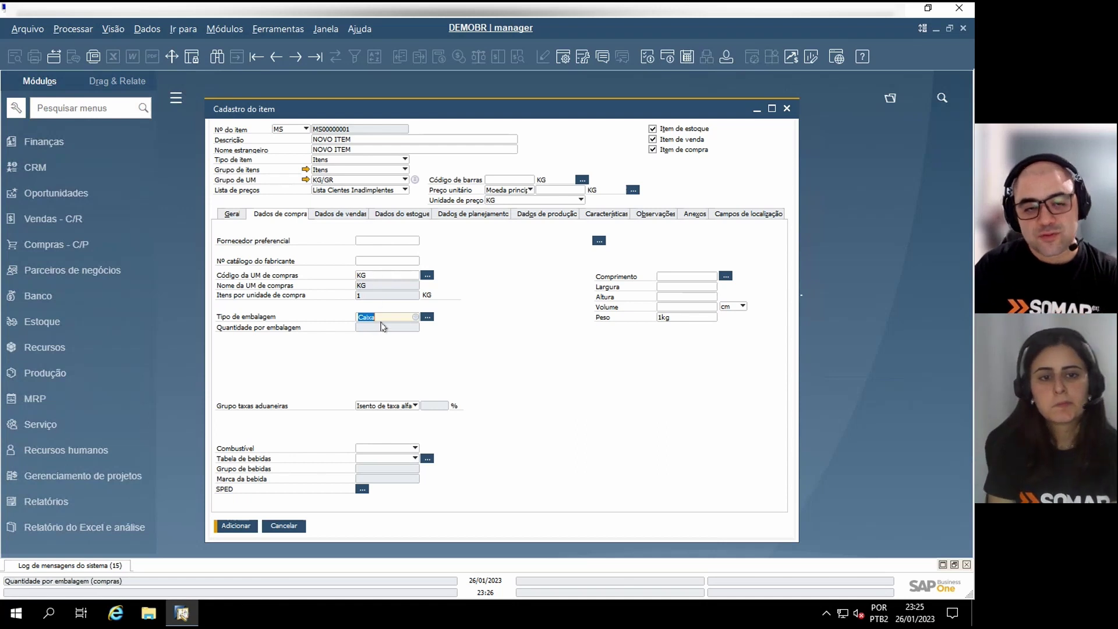
# Return the item's unit-of-measure group to Manual
pyautogui.click(393, 183)
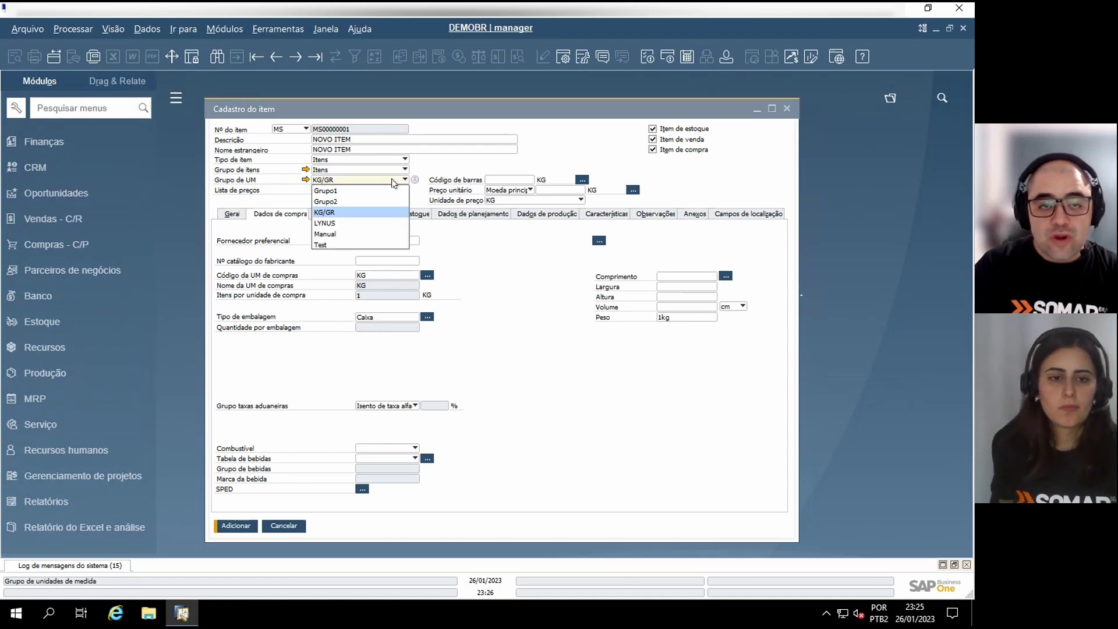
pyautogui.click(355, 233)
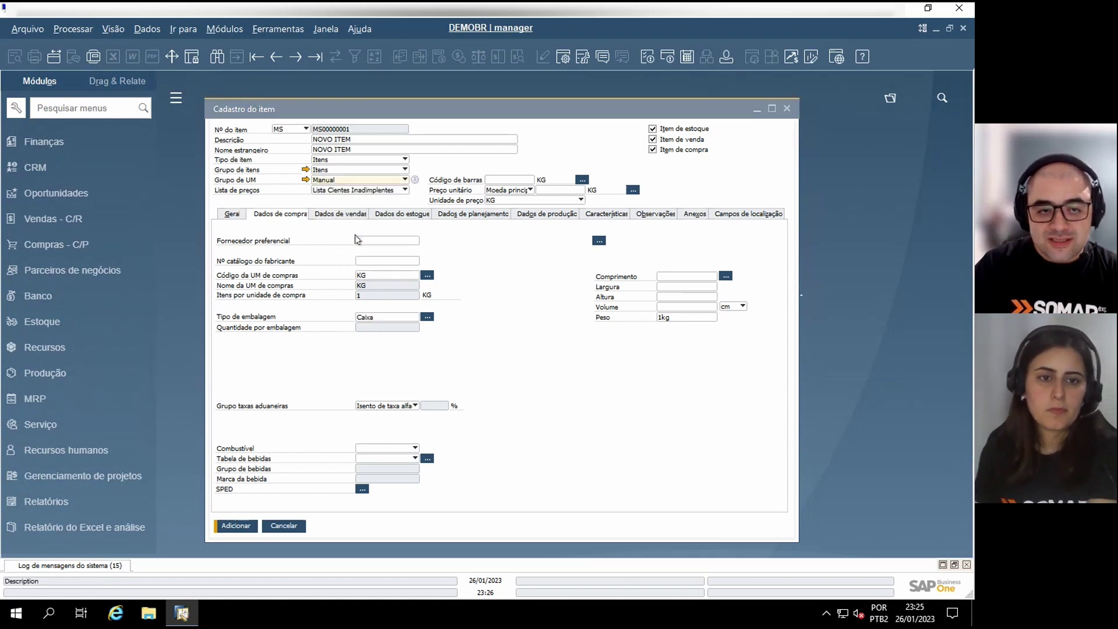
pyautogui.click(368, 182)
pyautogui.click(351, 323)
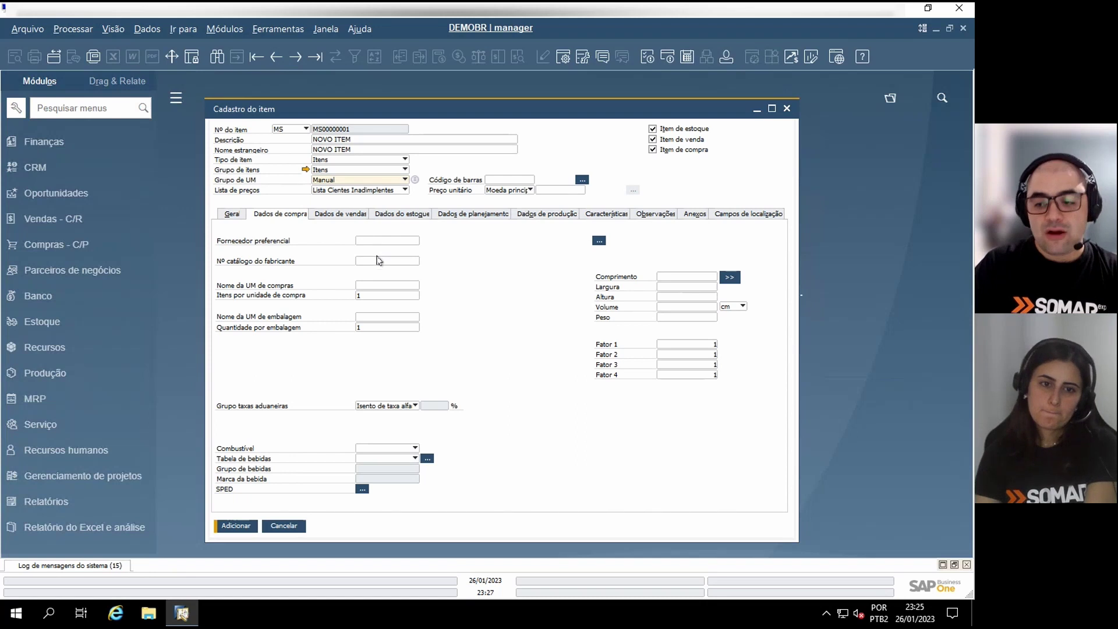
# In the purchasing data, name the purchasing unit KG and the packaging unit CAIXA, with a quantity of 25 per package
pyautogui.write('KG')
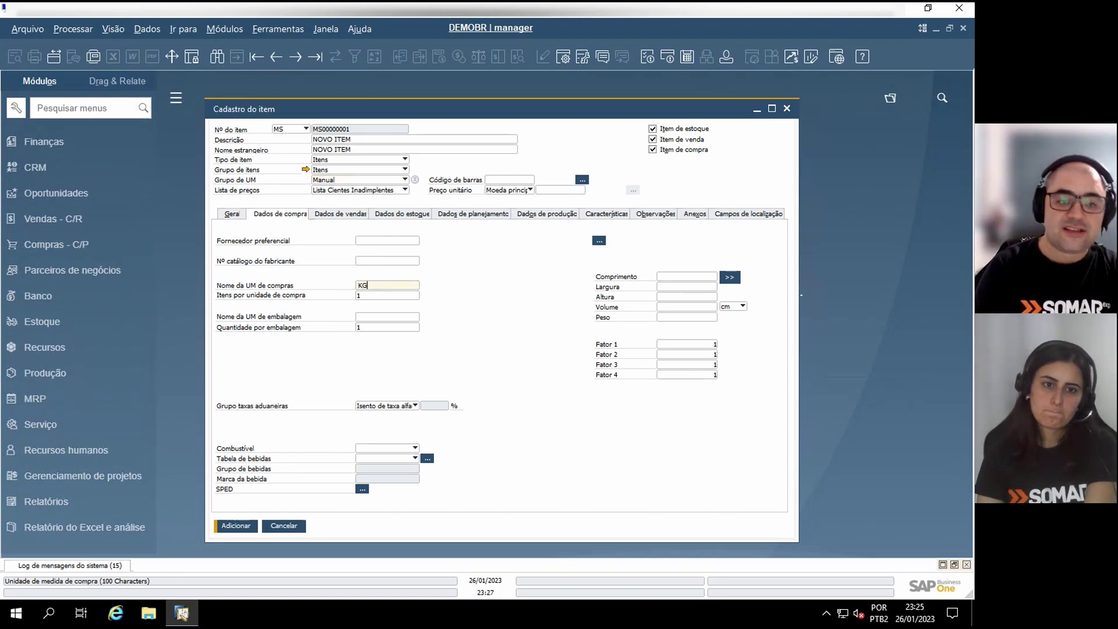
pyautogui.press('Tab')
pyautogui.write('CA')
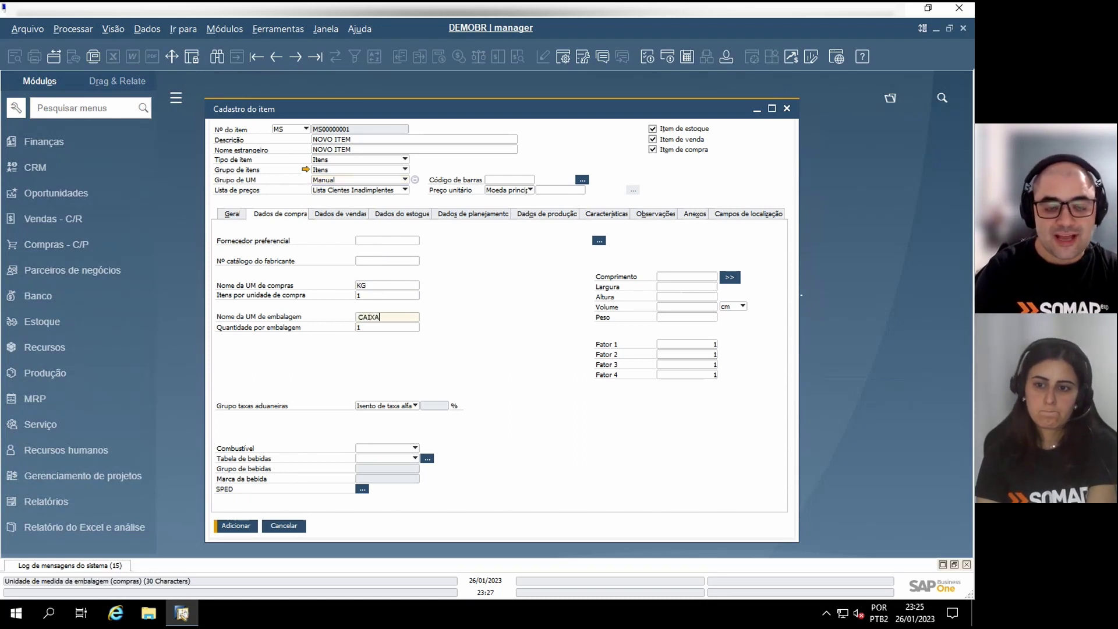
pyautogui.press('Tab')
pyautogui.write('25')
pyautogui.press('Tab')
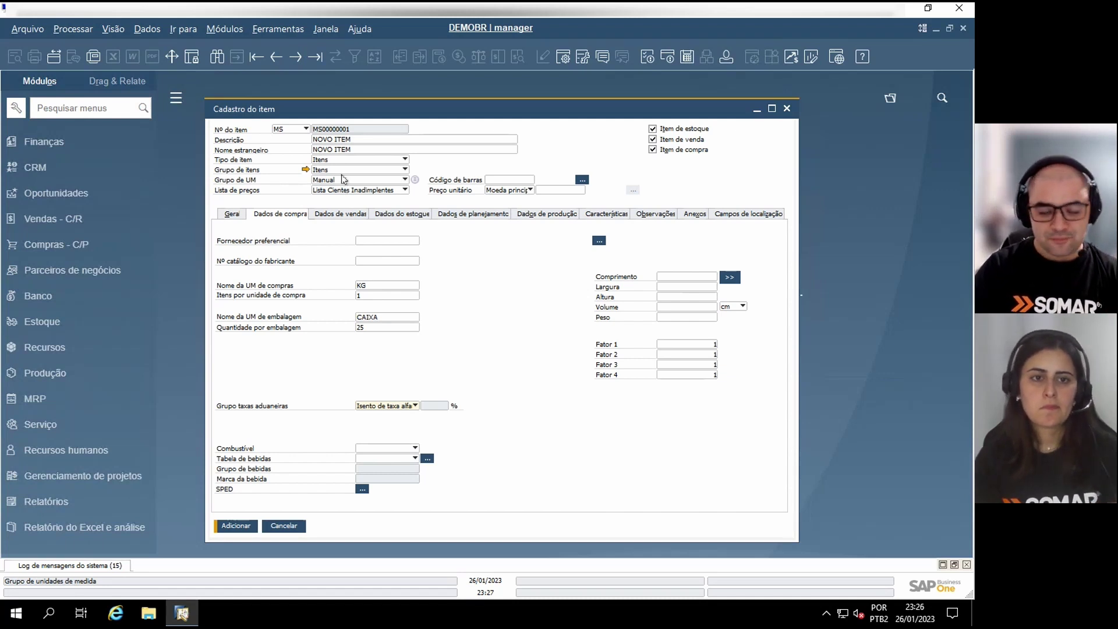
# Review the general data's options for managing the item by serial number or batch, keeping Nenhum
pyautogui.click(232, 214)
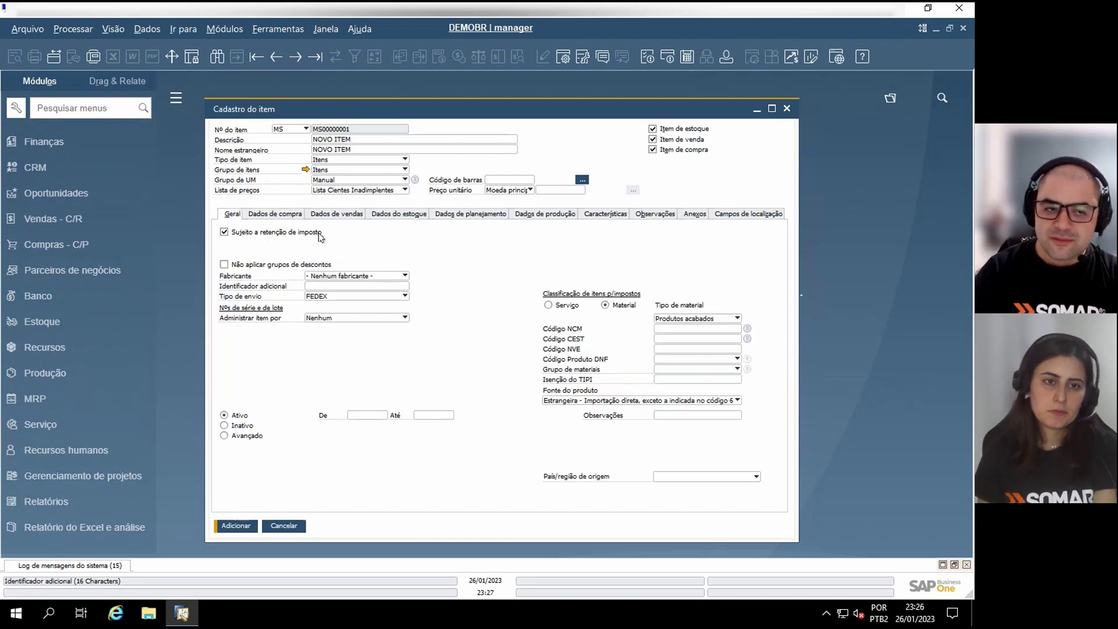
pyautogui.click(372, 318)
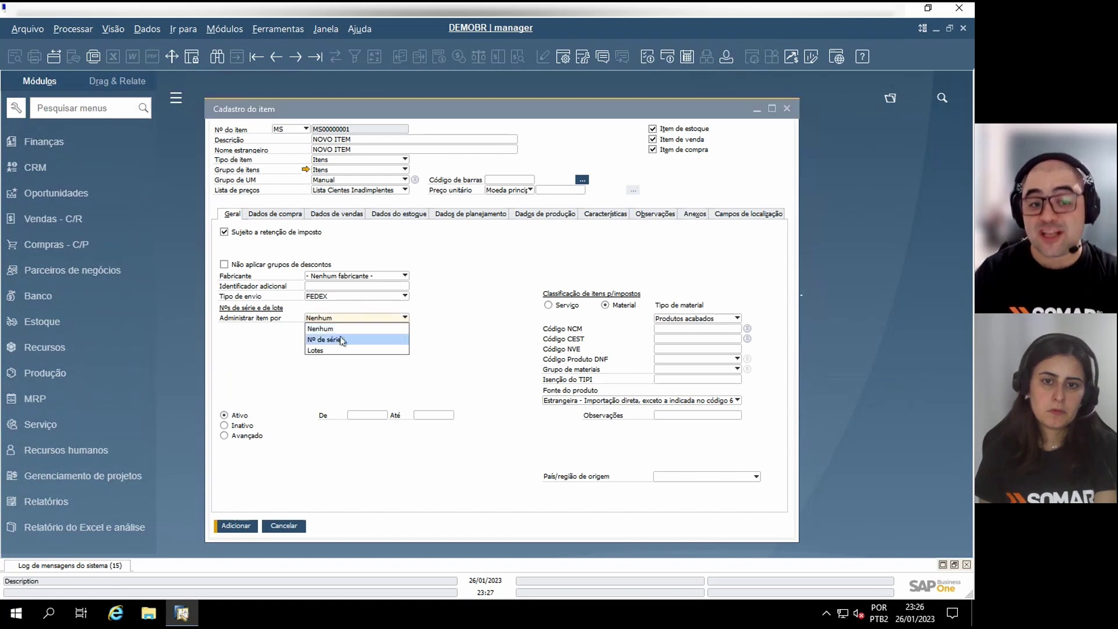
pyautogui.click(322, 384)
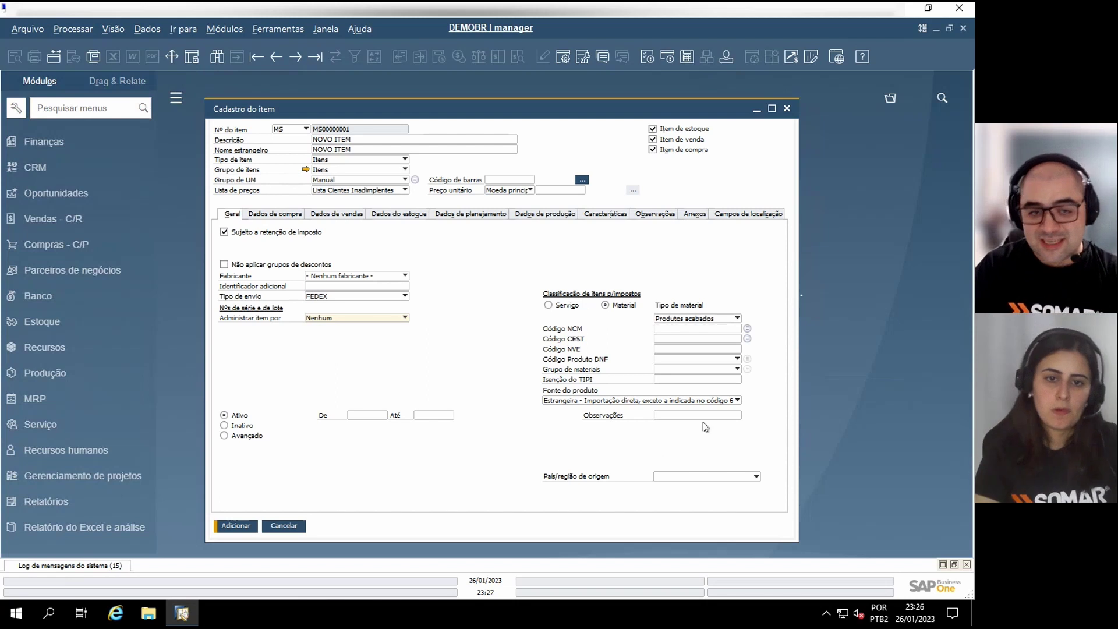
# Compare the unit, packaging and weight fields in the item's purchasing data with those in its sales data
pyautogui.click(281, 215)
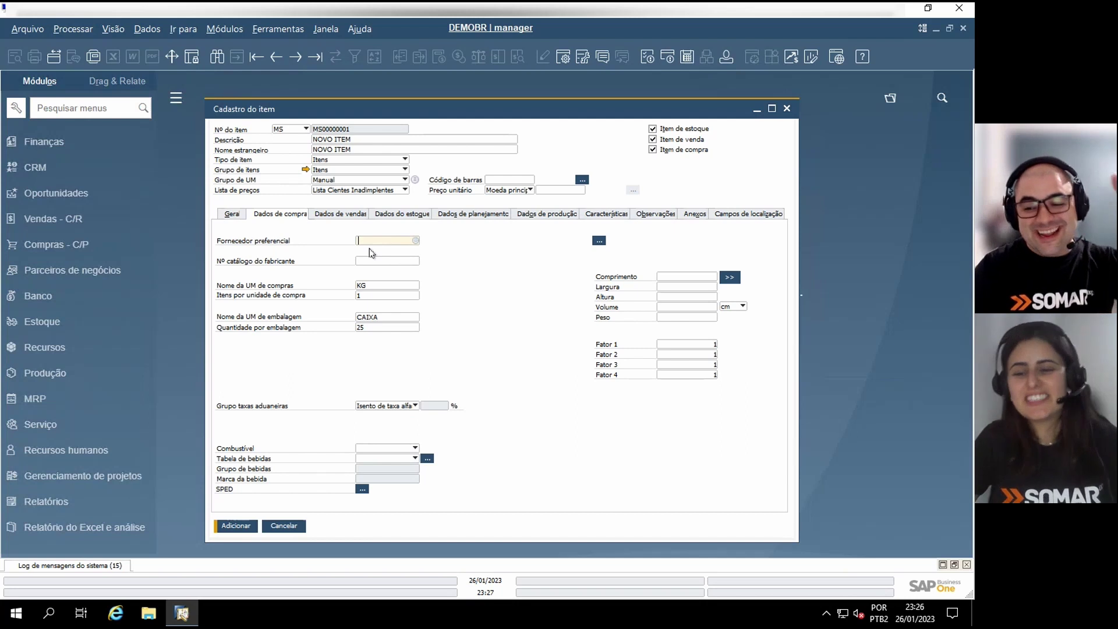
pyautogui.click(352, 216)
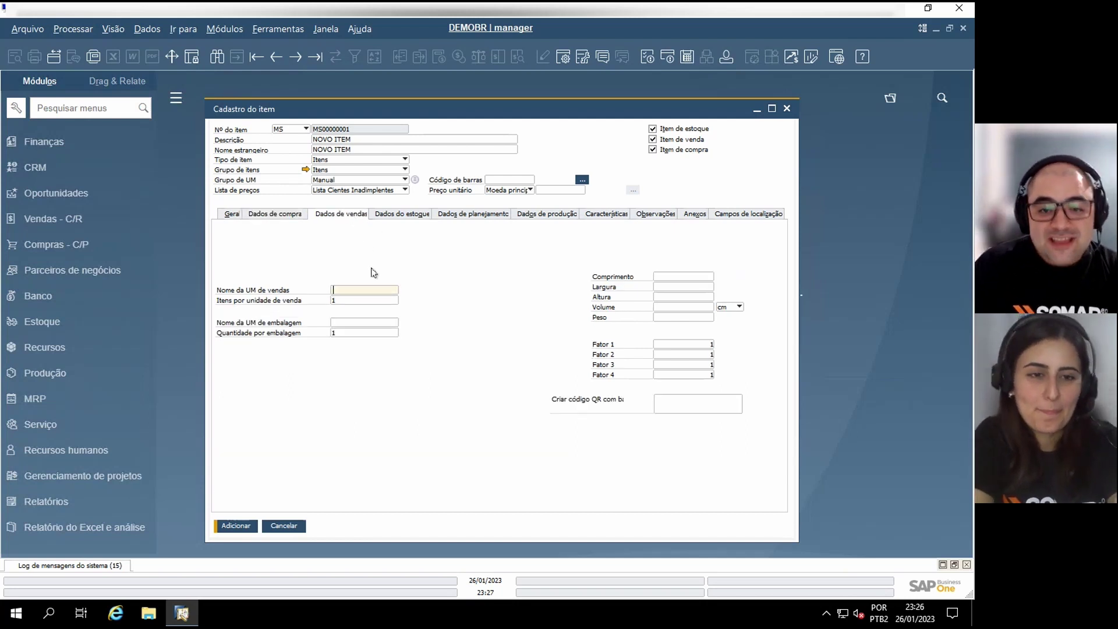
pyautogui.click(681, 317)
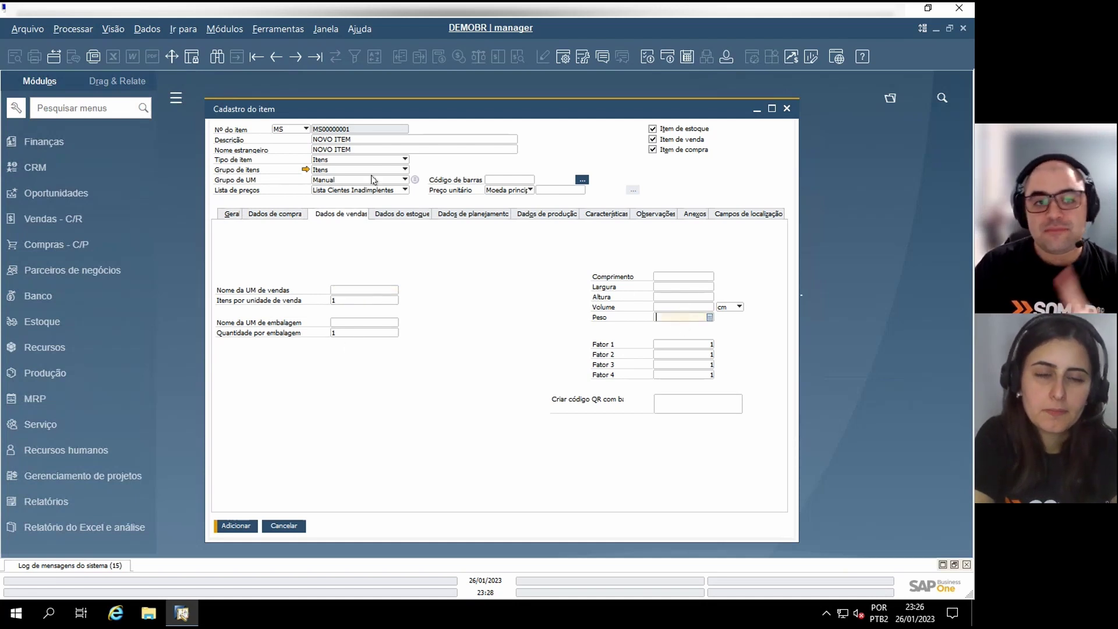
pyautogui.click(277, 214)
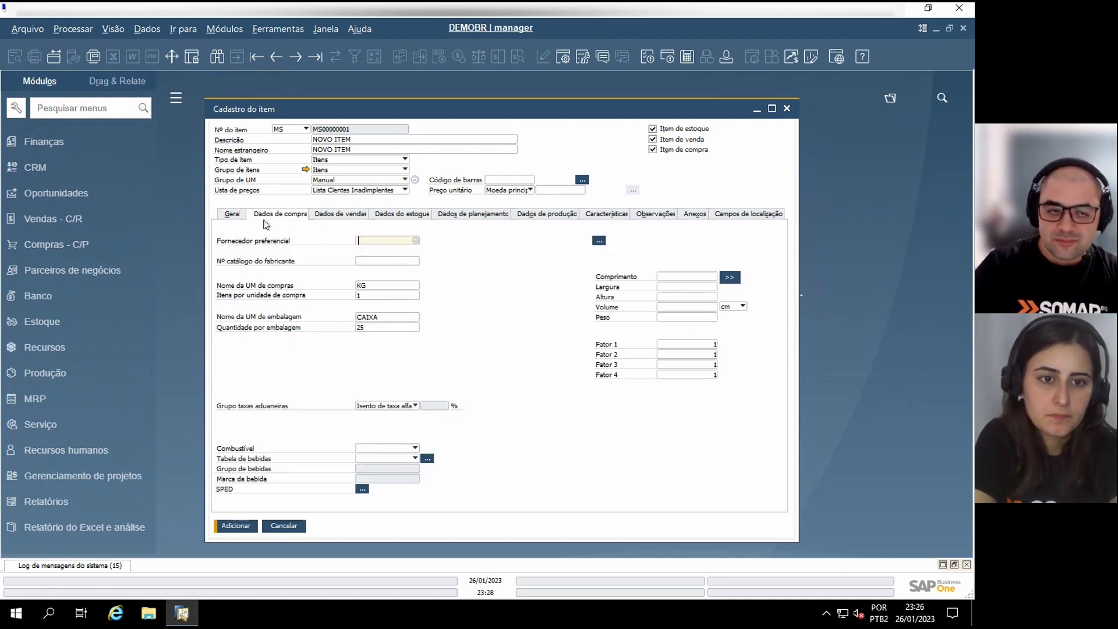
pyautogui.click(334, 215)
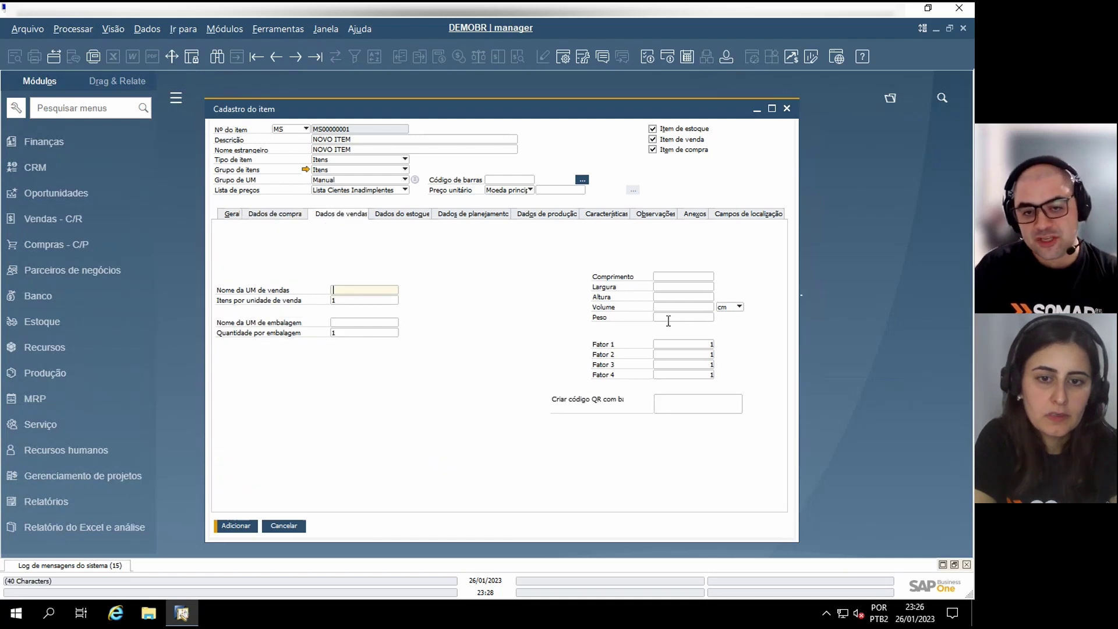
pyautogui.click(667, 318)
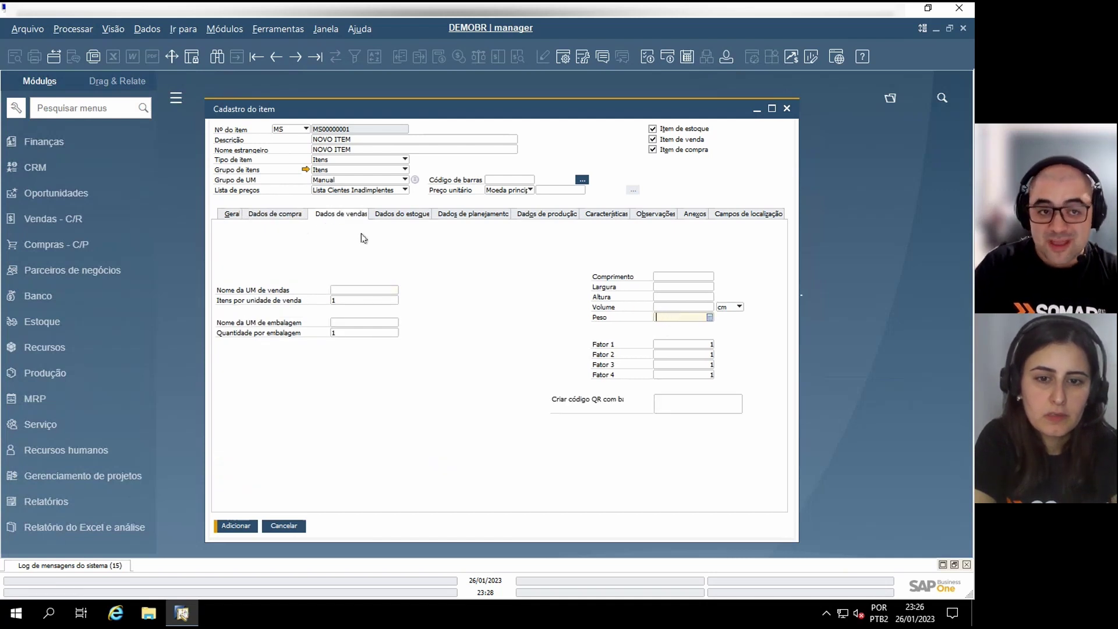
# Enter the purchasing dimensions: length 100m, width 20m, height 10m and weight 5kg
pyautogui.click(283, 215)
pyautogui.click(679, 277)
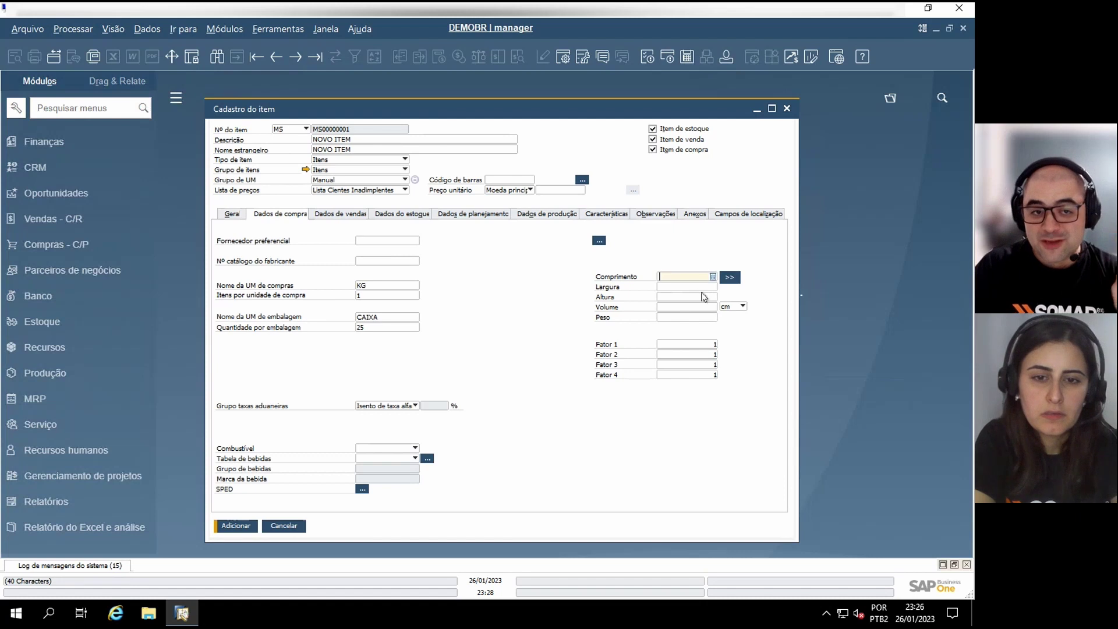
pyautogui.write('1')
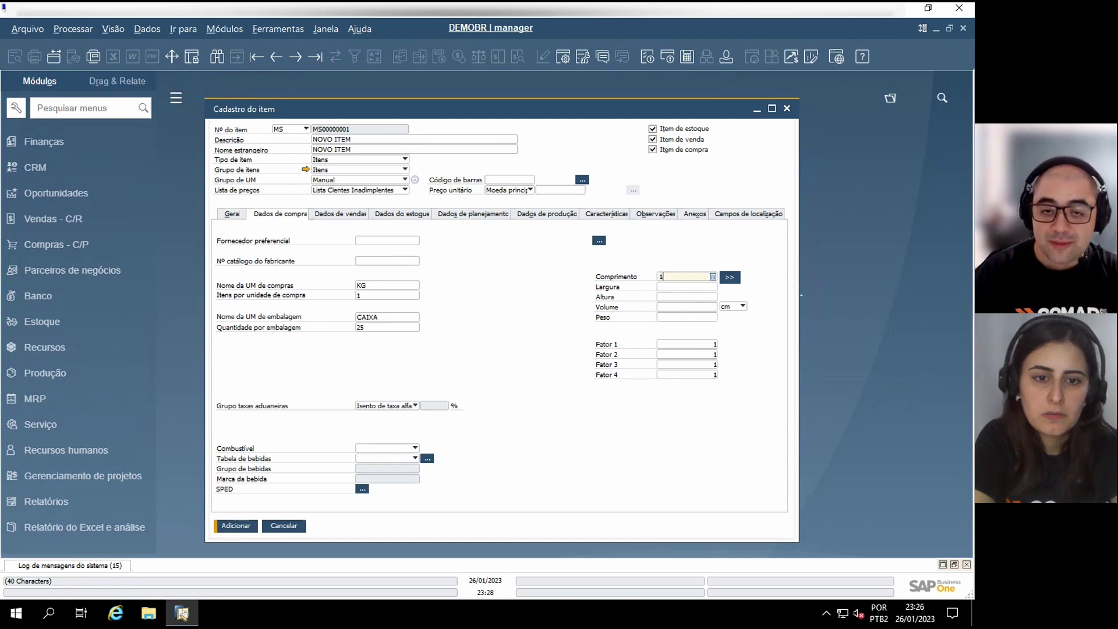
pyautogui.write('00m')
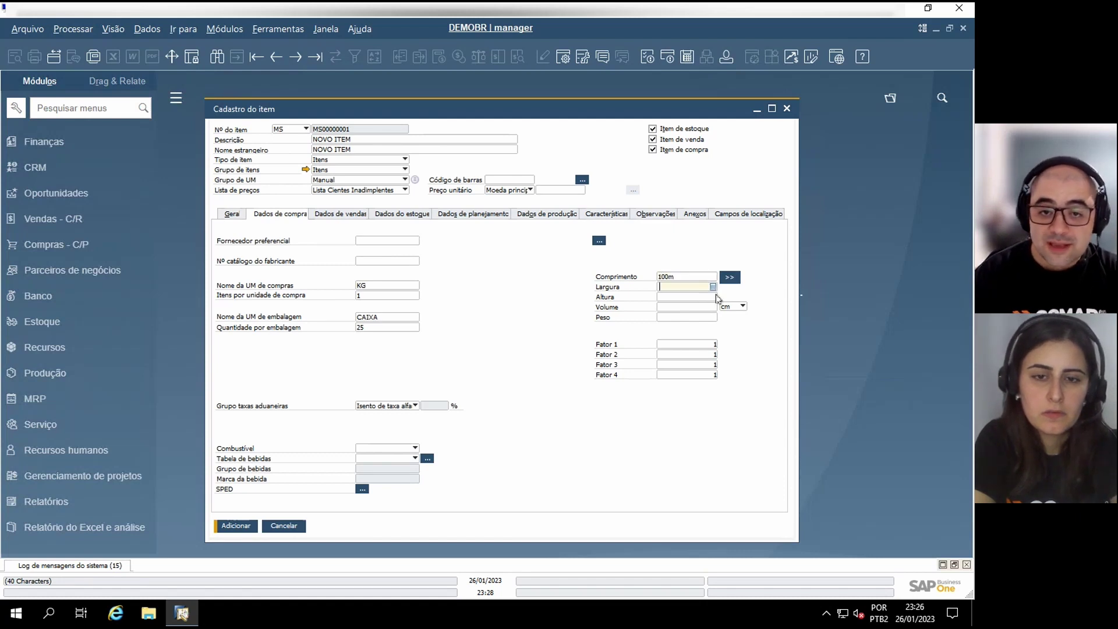
pyautogui.press('Tab')
pyautogui.write('20m')
pyautogui.press('Tab')
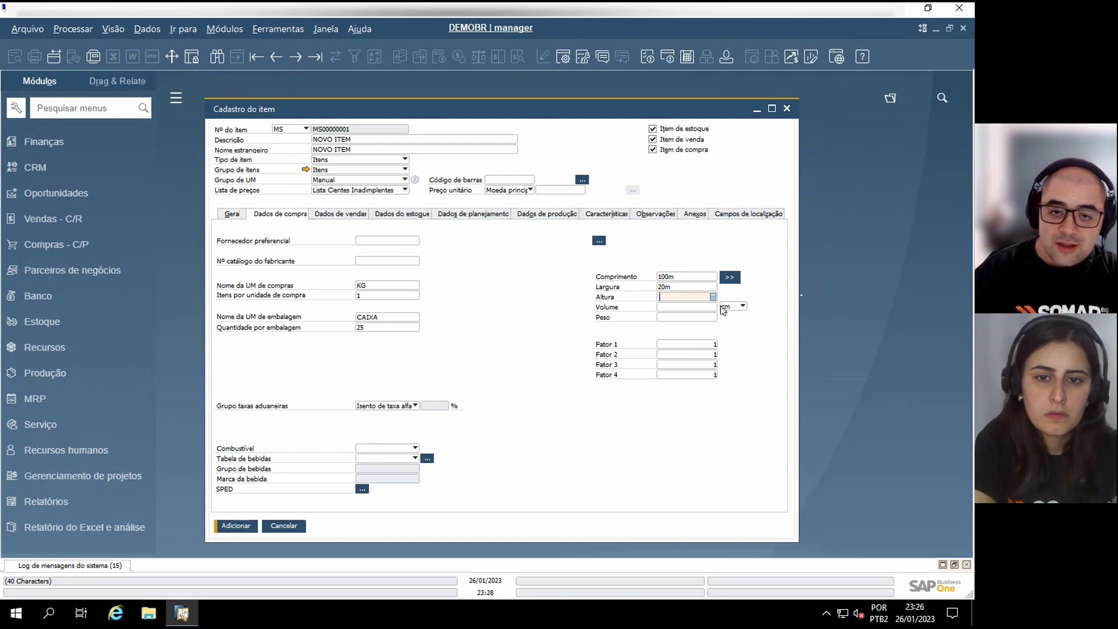
pyautogui.write('10m')
pyautogui.press('Tab')
pyautogui.press('Tab')
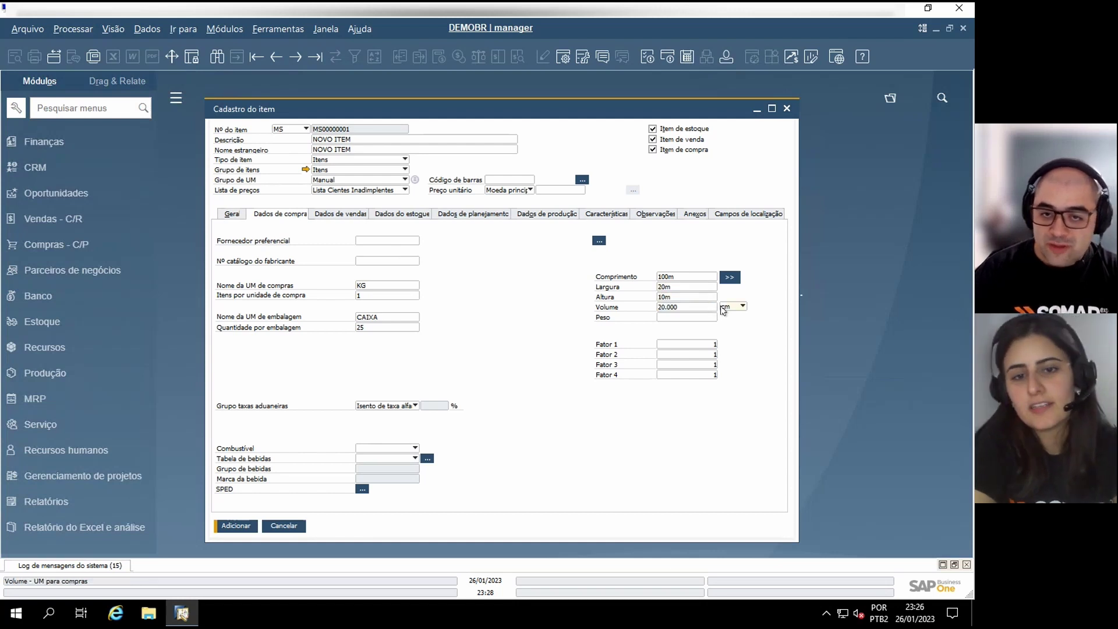
pyautogui.write('5kg')
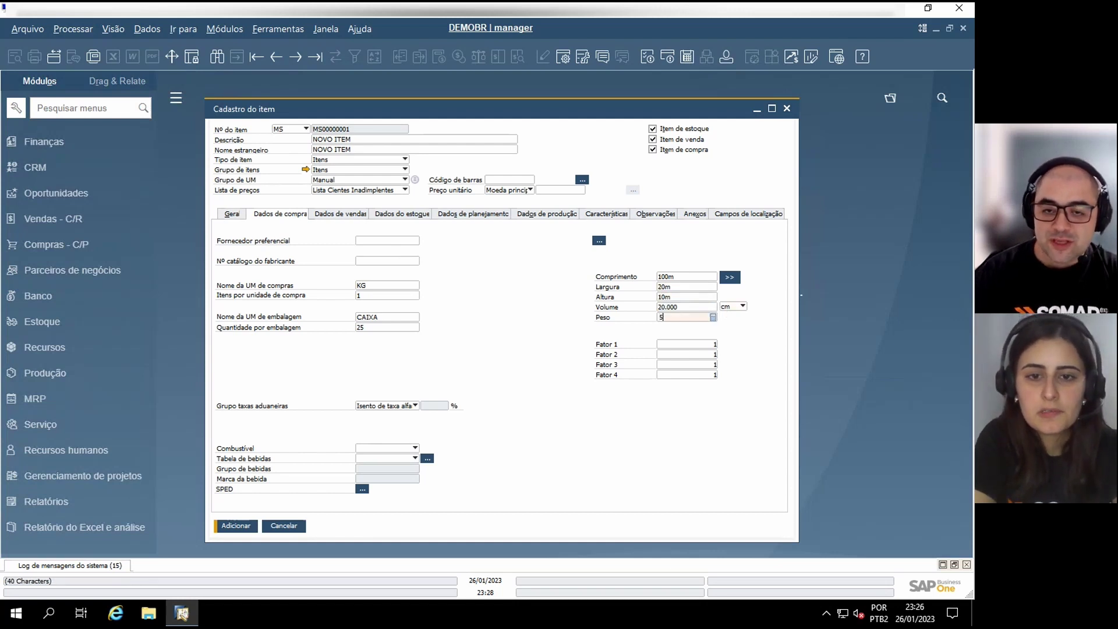
pyautogui.press('Tab')
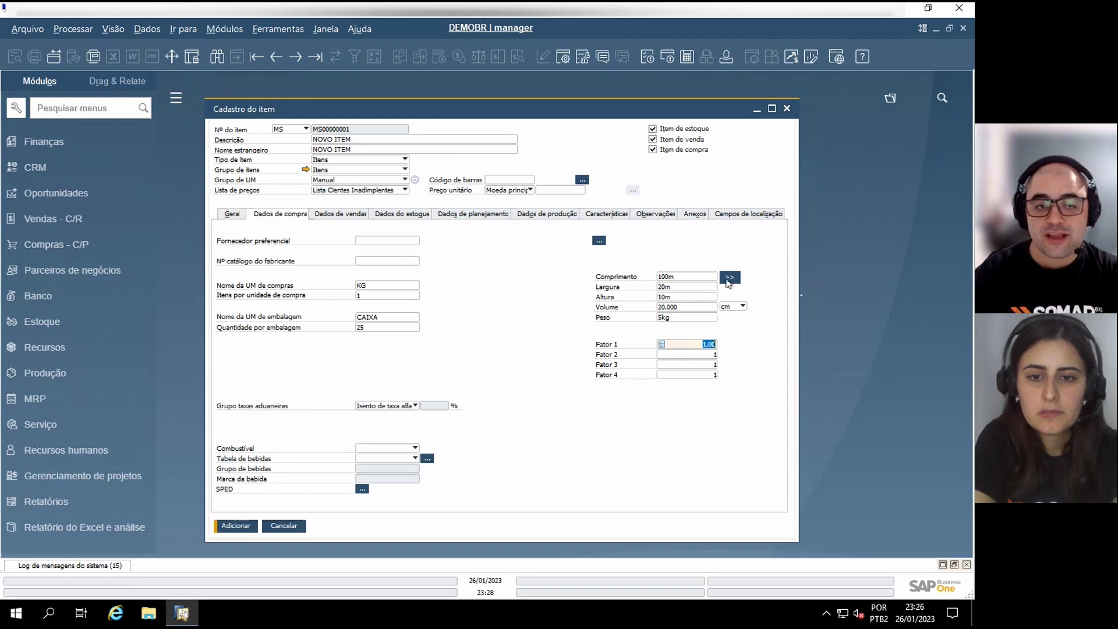
# Complete the sales data with KG as the sales unit, CAIXA as the packaging unit and 25 as the quantity per package
pyautogui.click(341, 214)
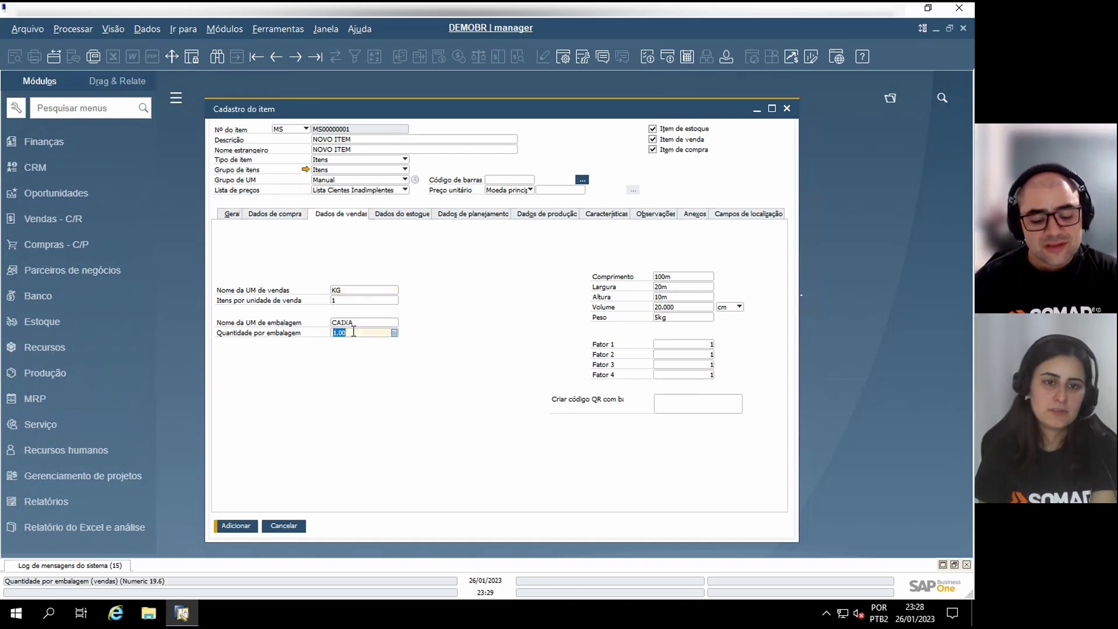
pyautogui.write('25')
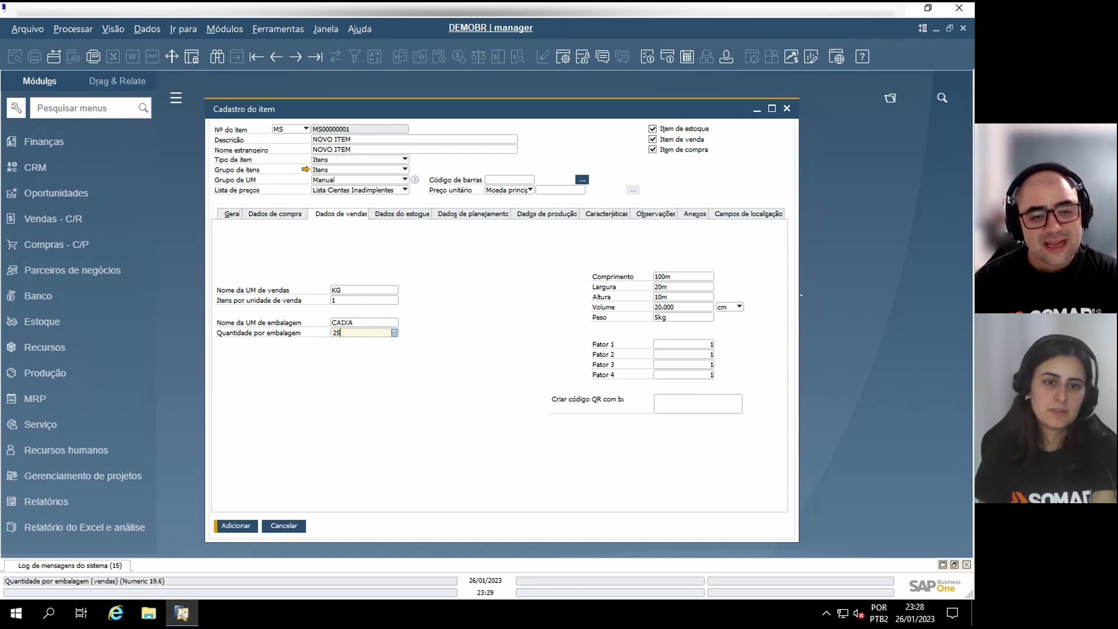
pyautogui.press('Tab')
# Compare the item's purchasing and sales units with the unit, weight and warehouse fields in its inventory data
pyautogui.click(410, 215)
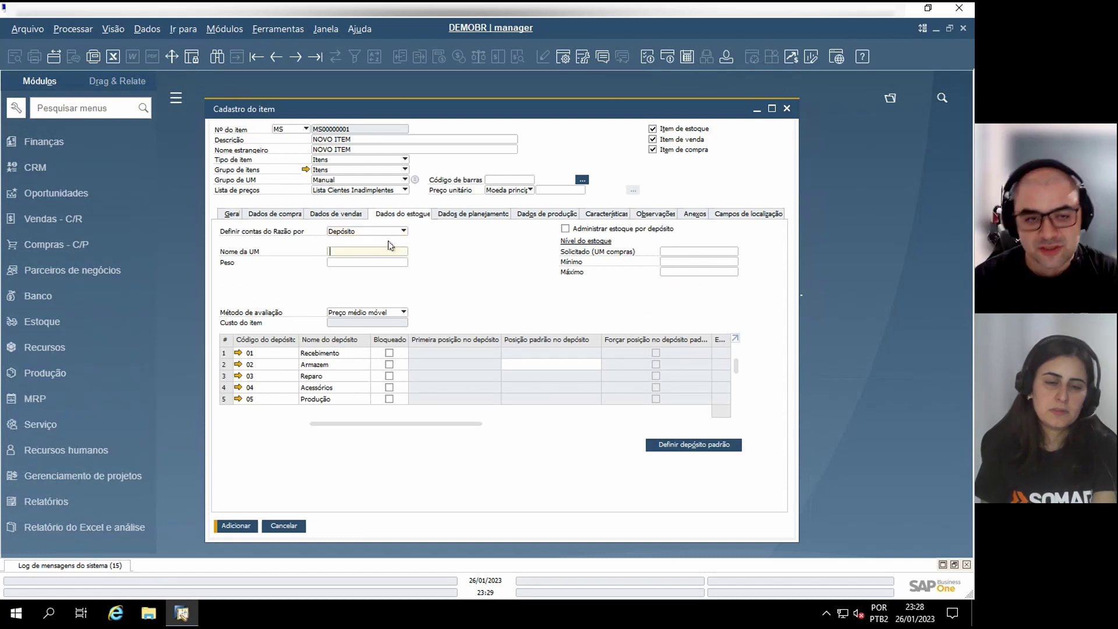
pyautogui.click(297, 214)
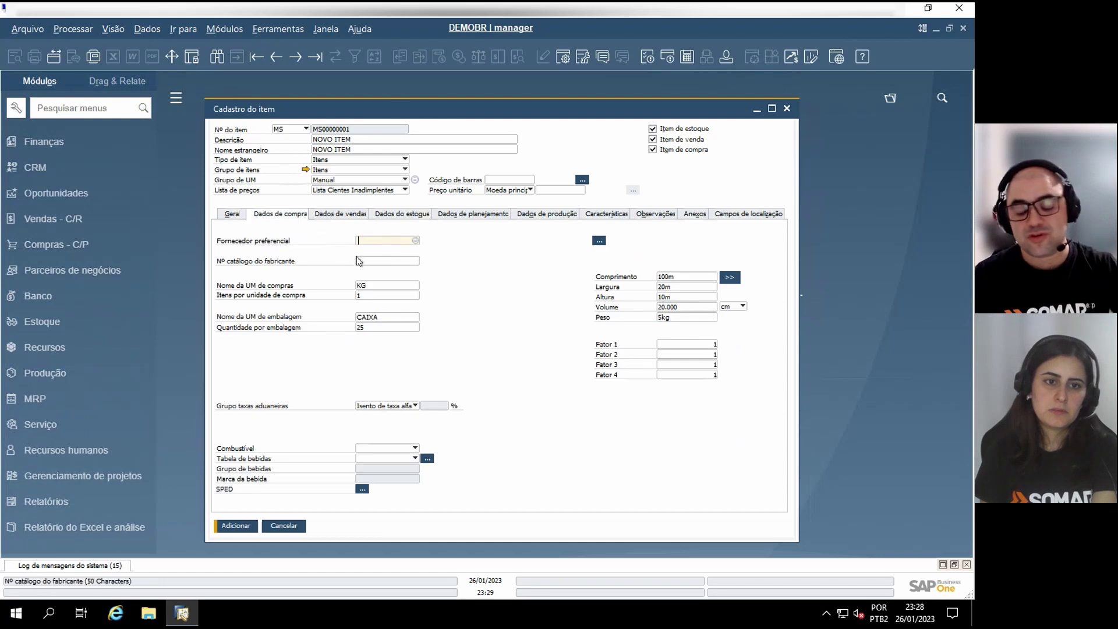
pyautogui.click(330, 215)
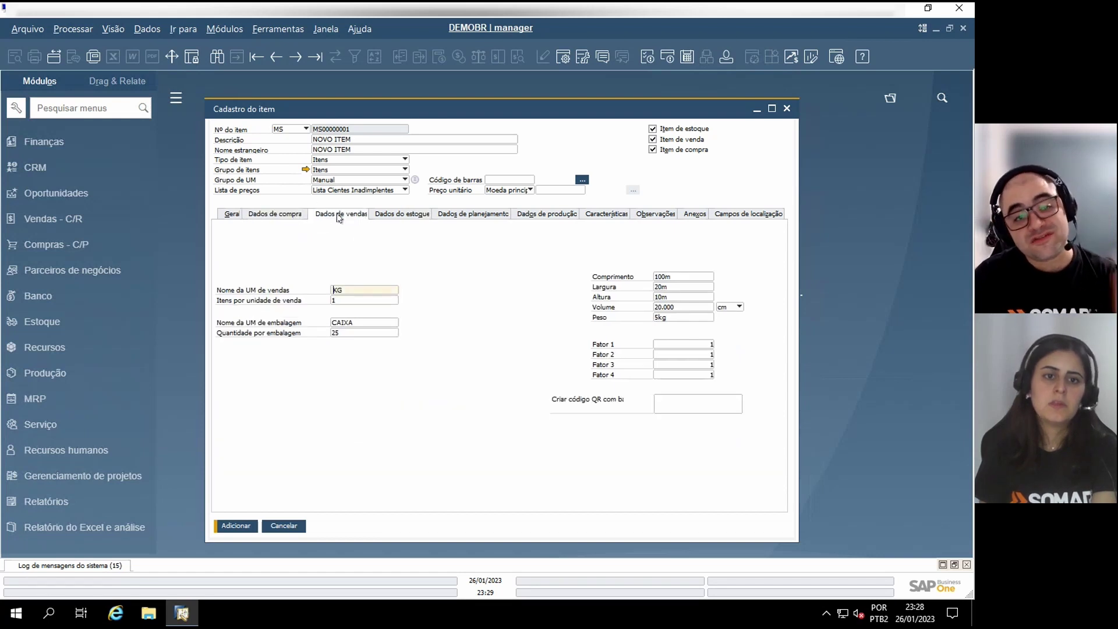
pyautogui.click(387, 217)
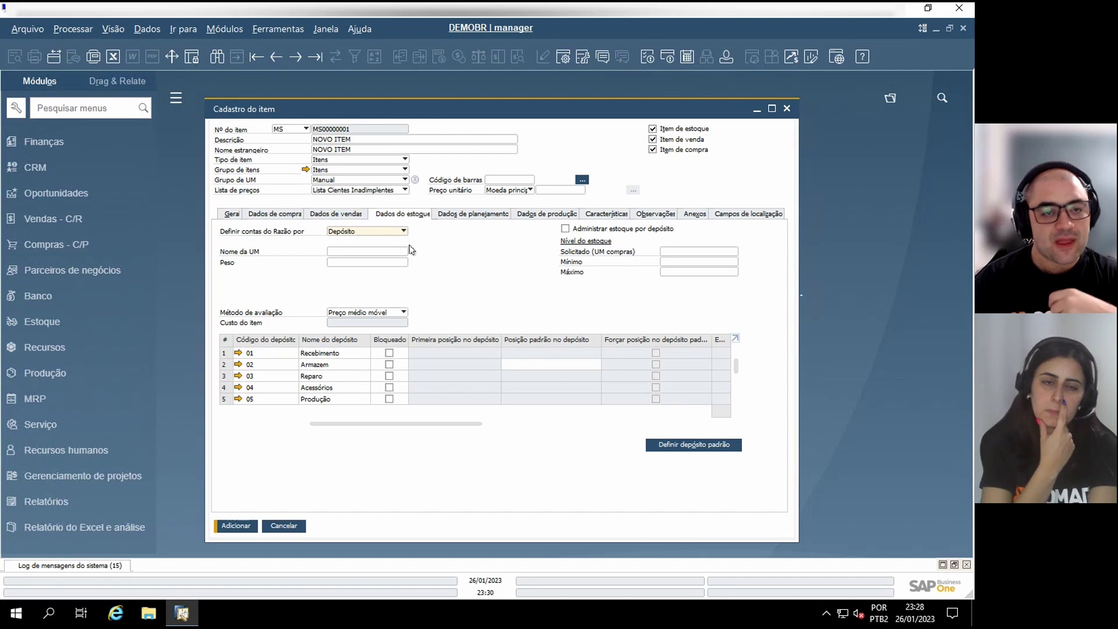
pyautogui.click(353, 252)
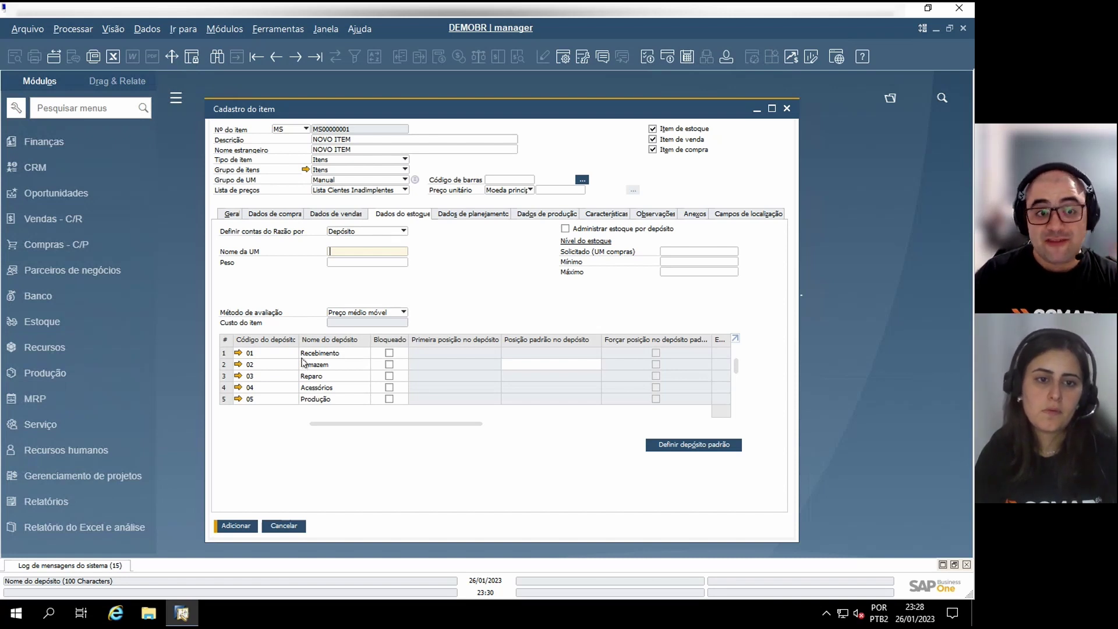
pyautogui.moveTo(284, 366)
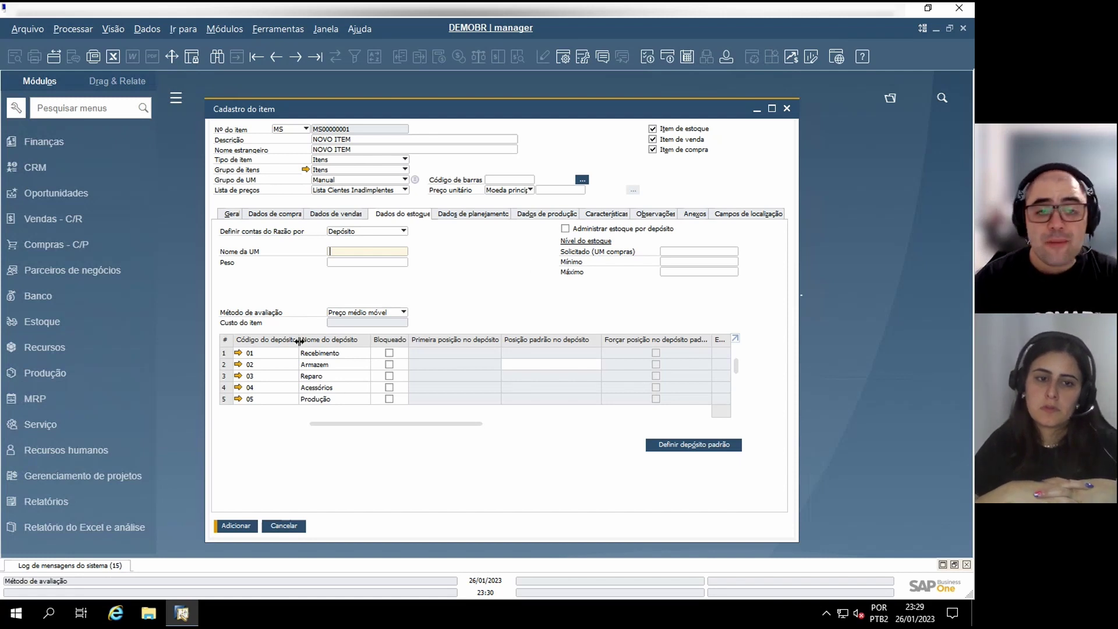
# Check the item's valuation method options, choosing Preço médio móvel and switching to Padrão
pyautogui.click(401, 313)
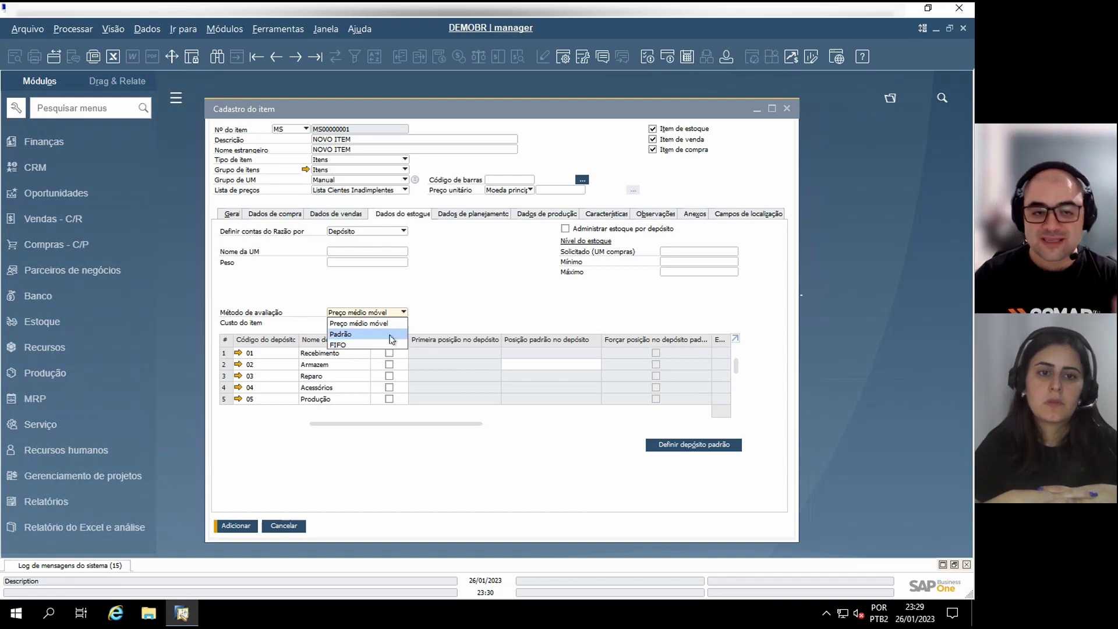
pyautogui.click(386, 323)
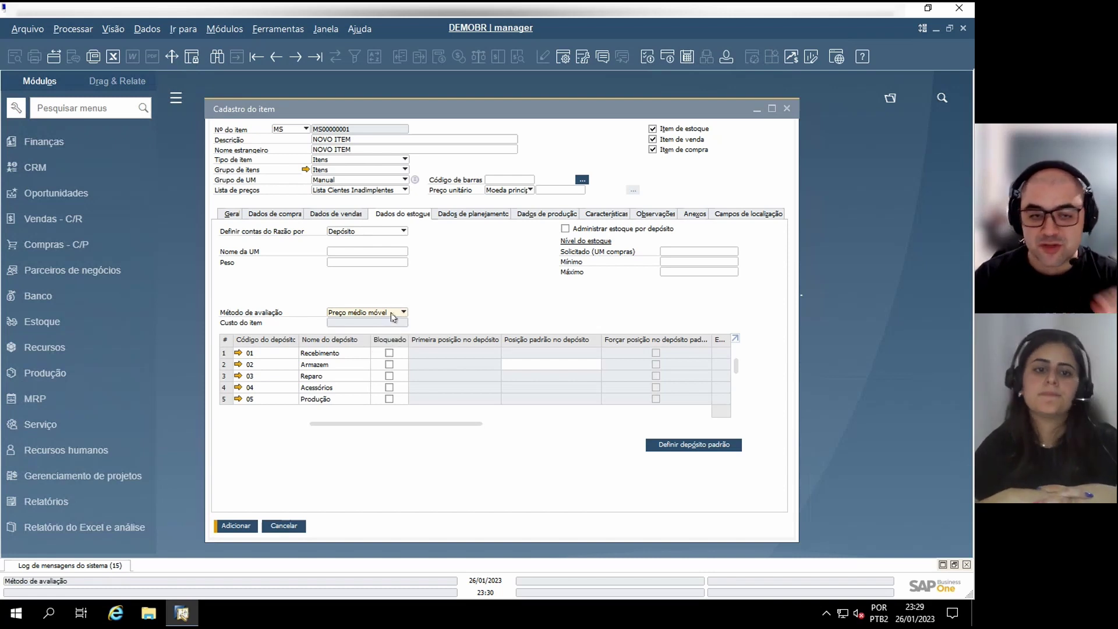
pyautogui.click(394, 317)
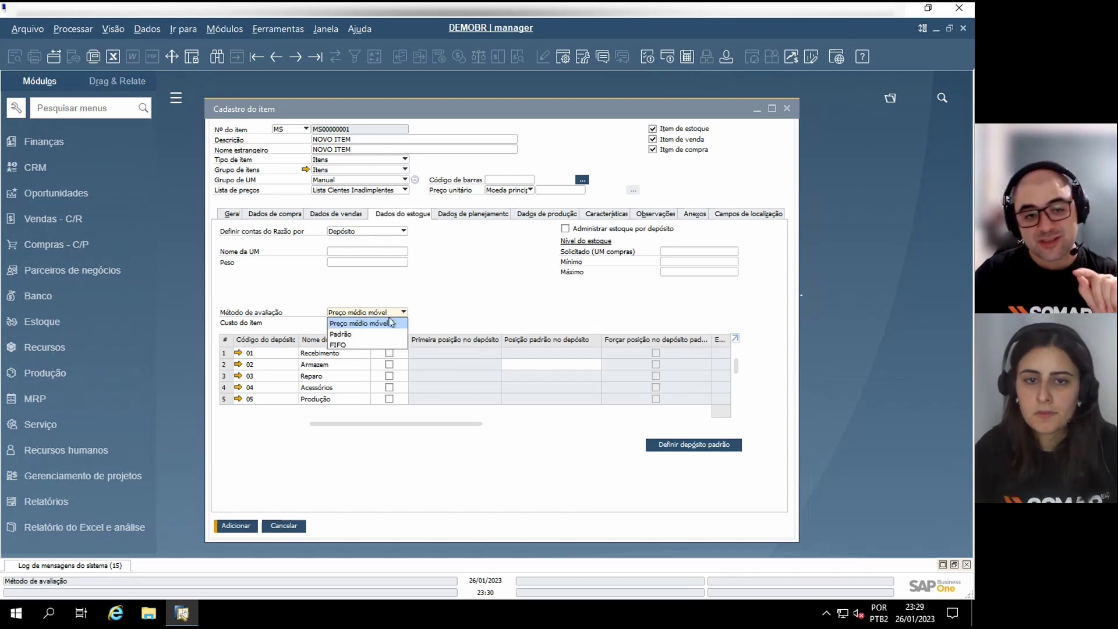
pyautogui.click(384, 330)
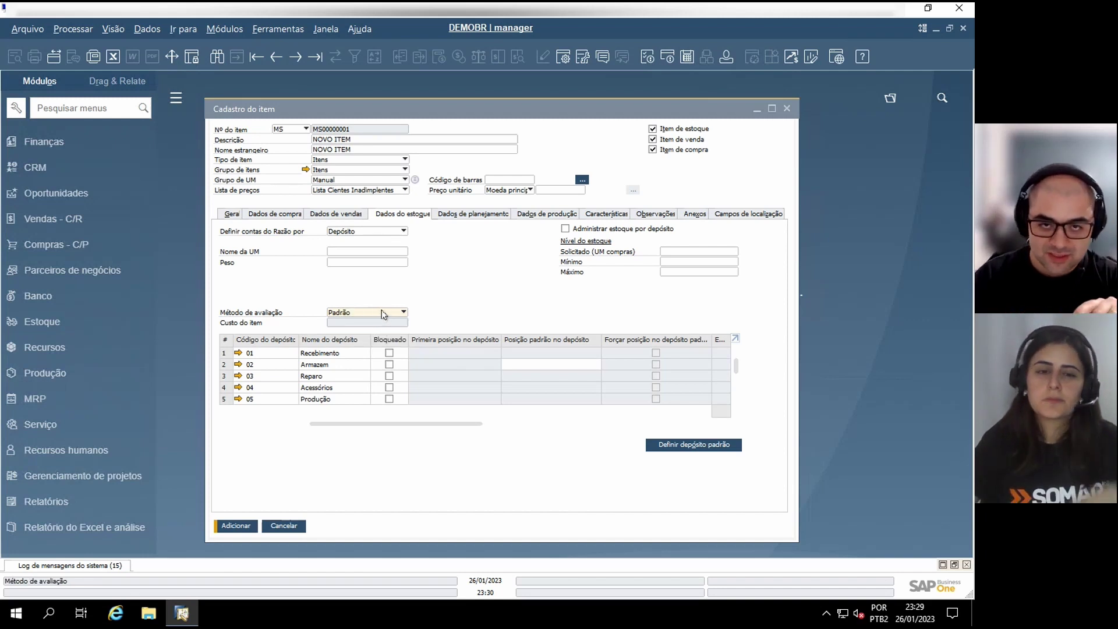
# Clear the item's Item de estoque option and set its valuation method to Padrão, trying Preço médio móvel first
pyautogui.click(653, 130)
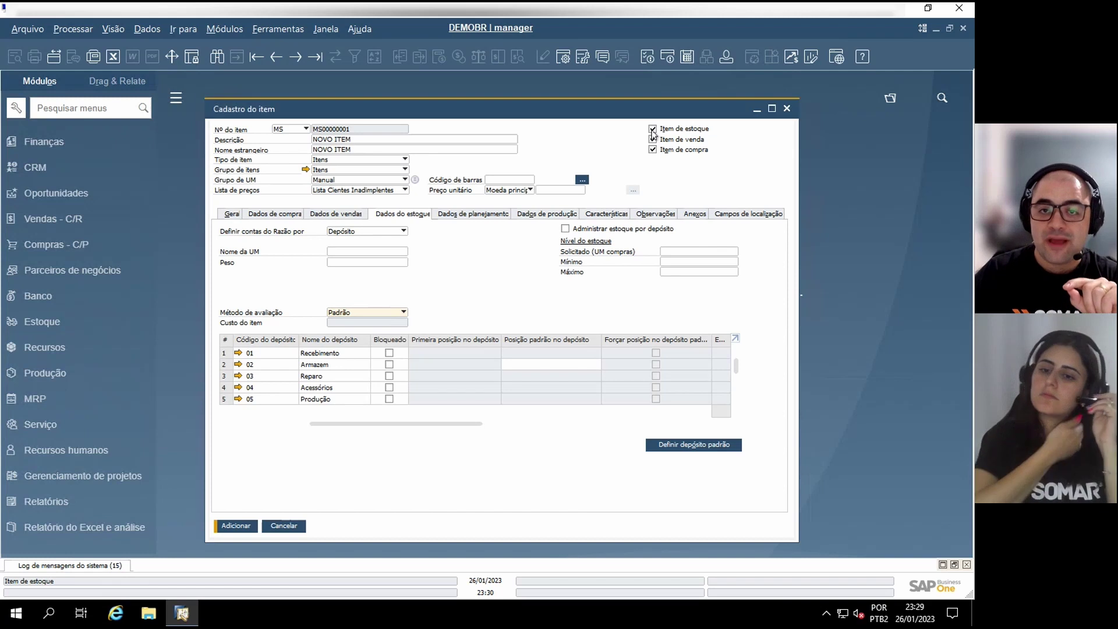
pyautogui.click(374, 312)
pyautogui.click(371, 324)
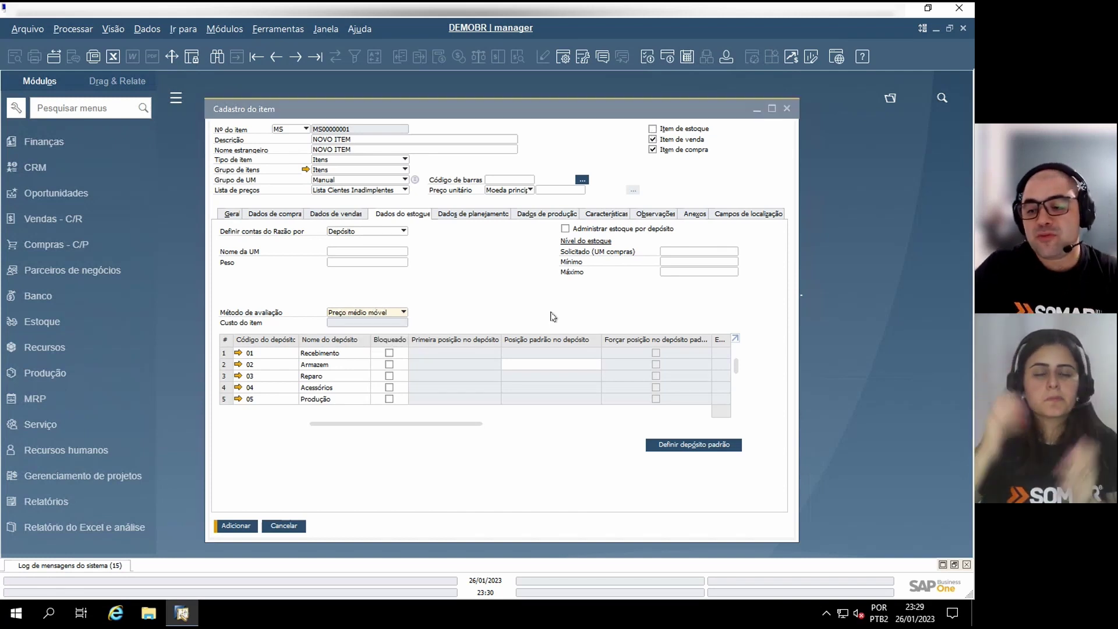
pyautogui.click(395, 312)
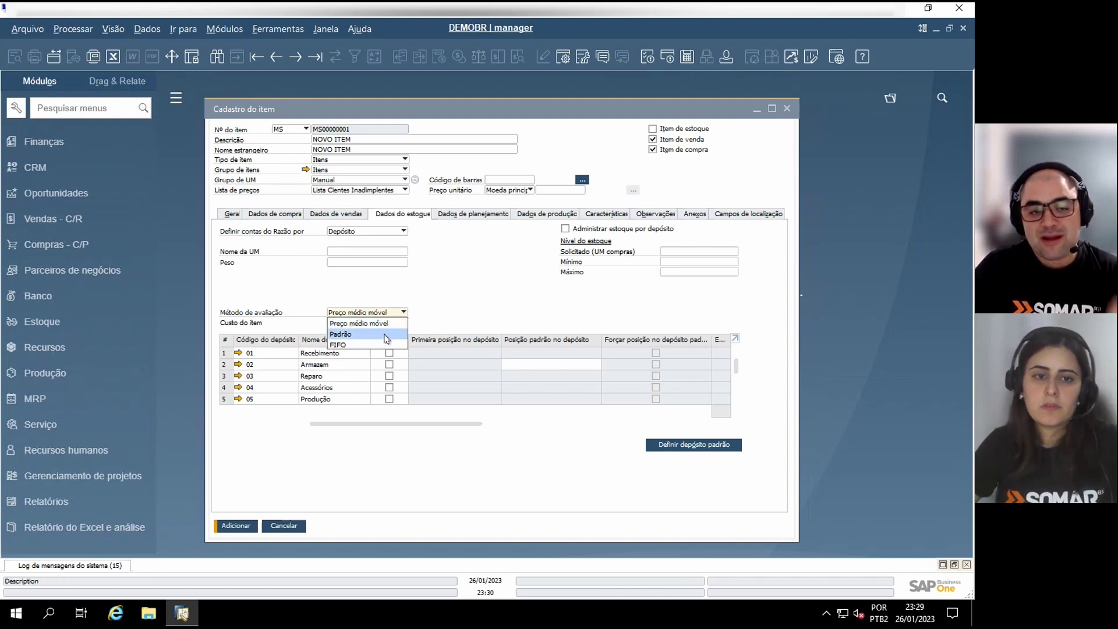
pyautogui.click(387, 332)
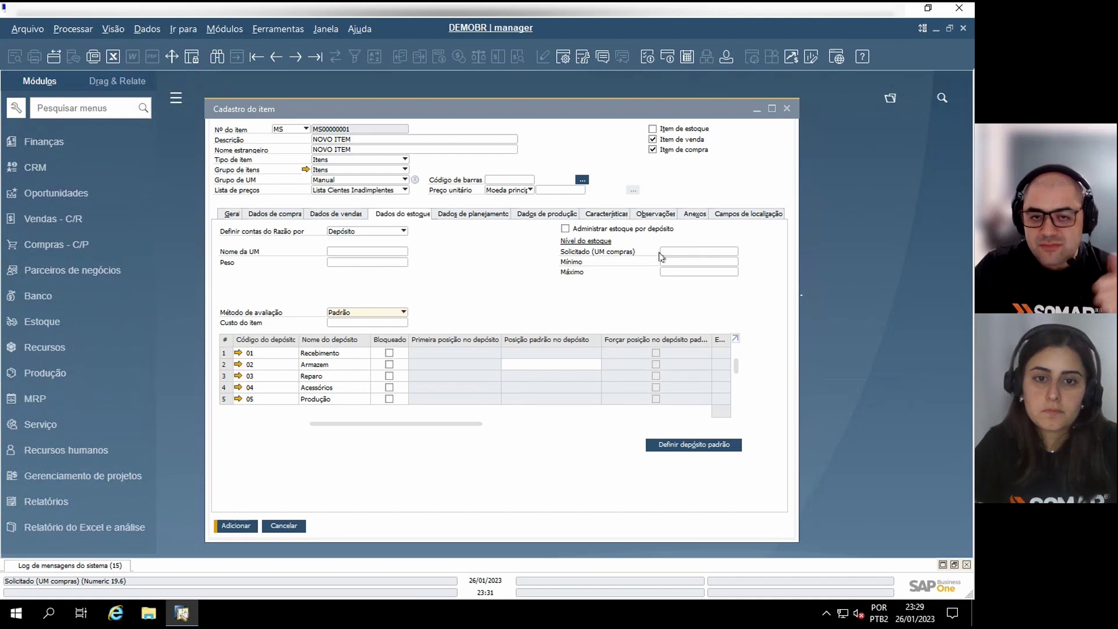
# Review the planning and procurement method options in the item's planning data, keeping MRP and Comprar
pyautogui.click(490, 218)
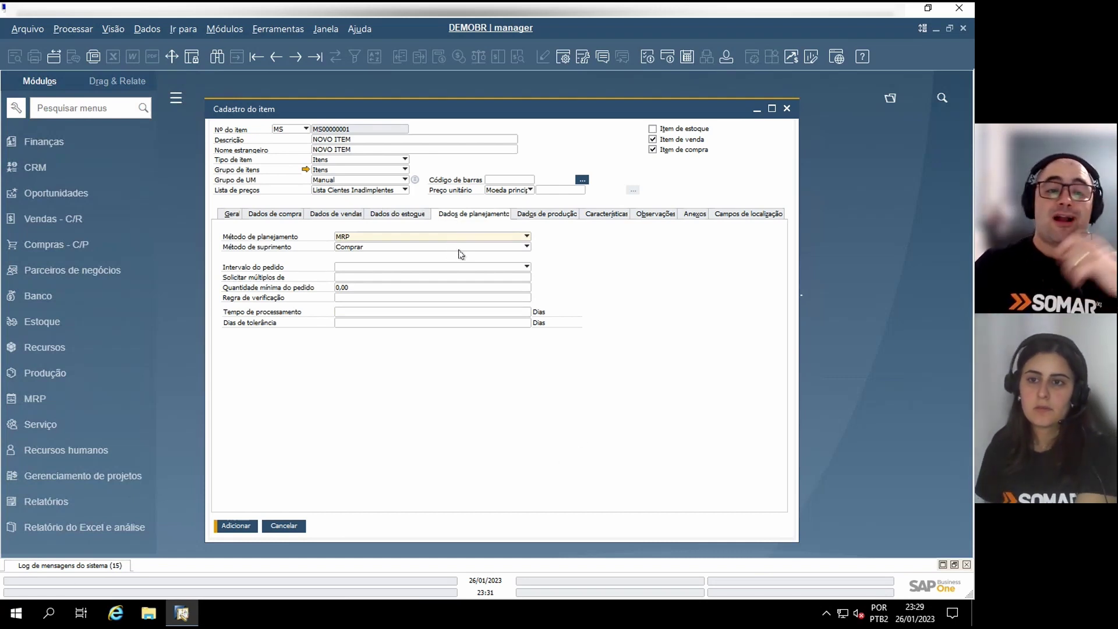
pyautogui.click(445, 236)
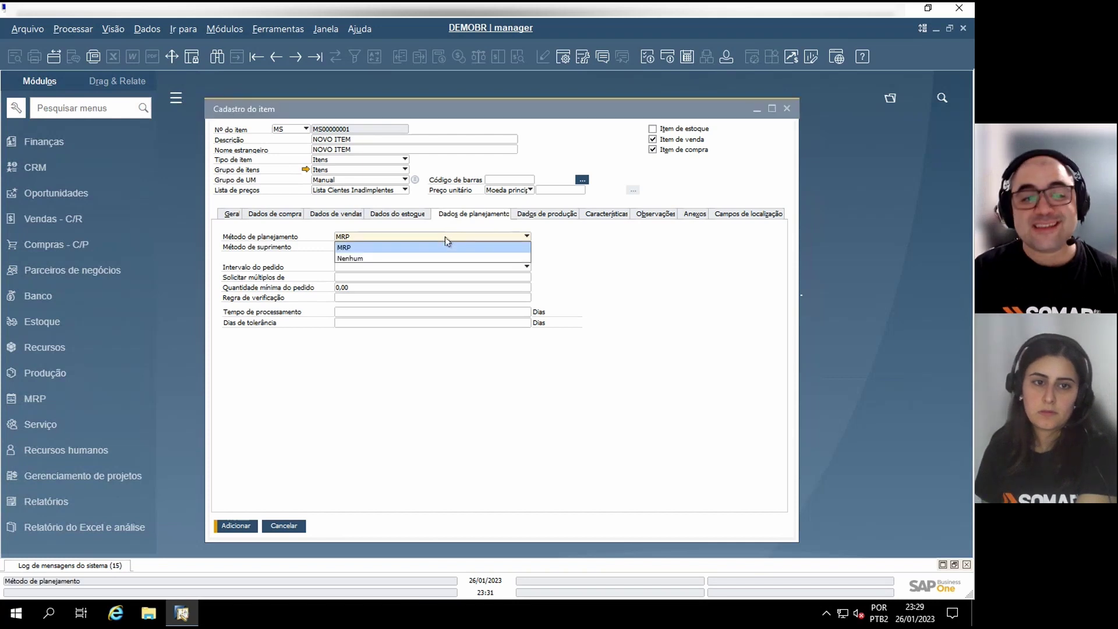
pyautogui.click(415, 246)
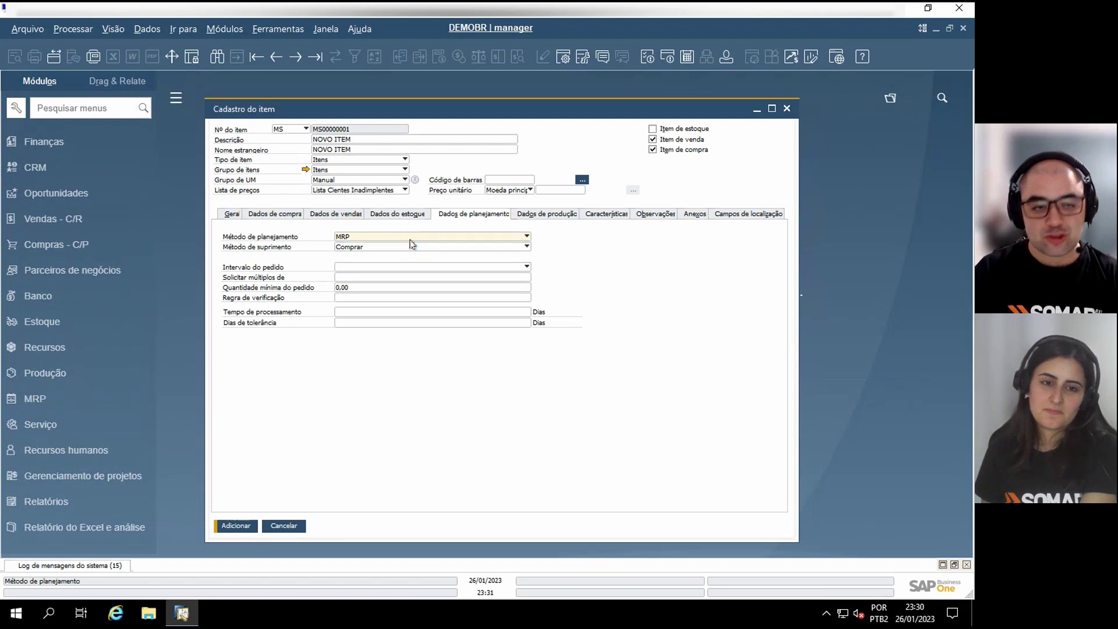
pyautogui.click(383, 247)
pyautogui.click(419, 347)
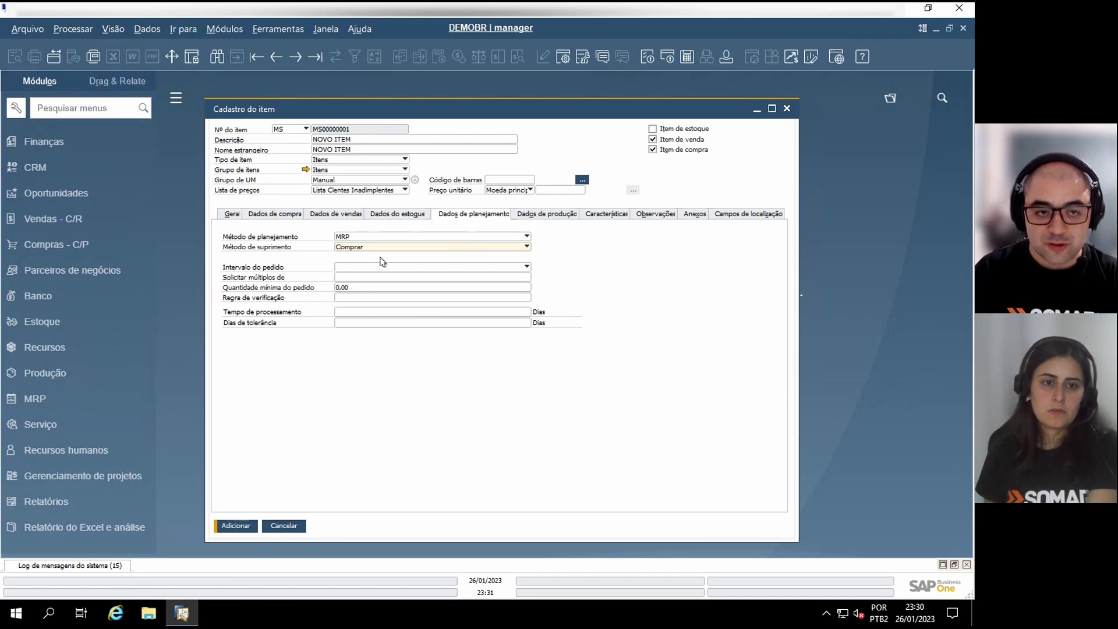
# Review the item's production data, properties, remarks, attachments and localization fields, and return to its general data
pyautogui.click(534, 217)
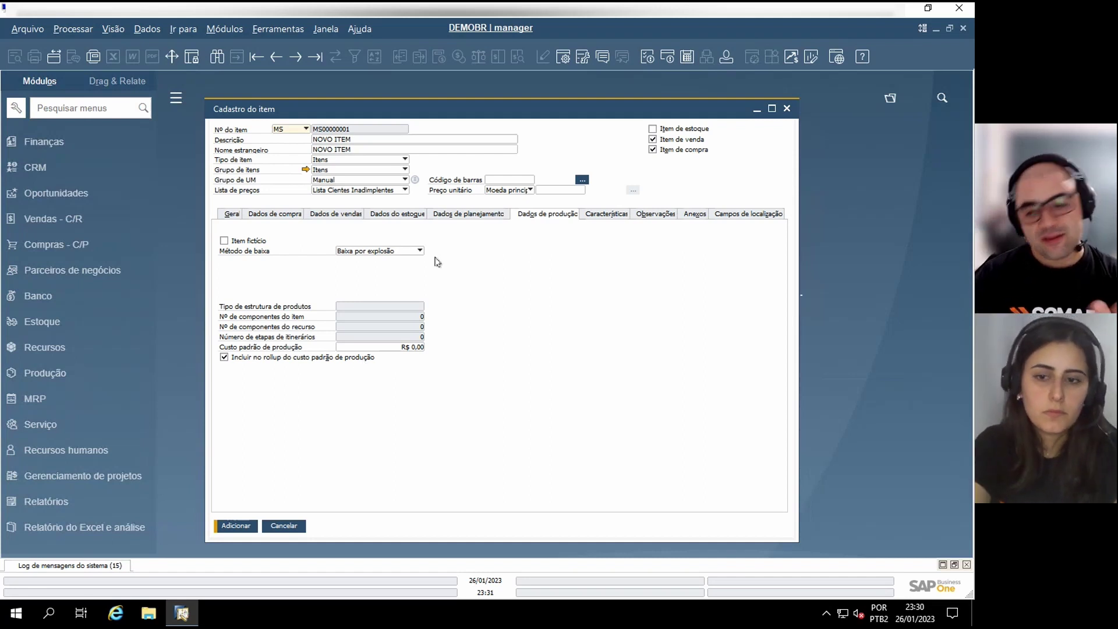
pyautogui.click(608, 214)
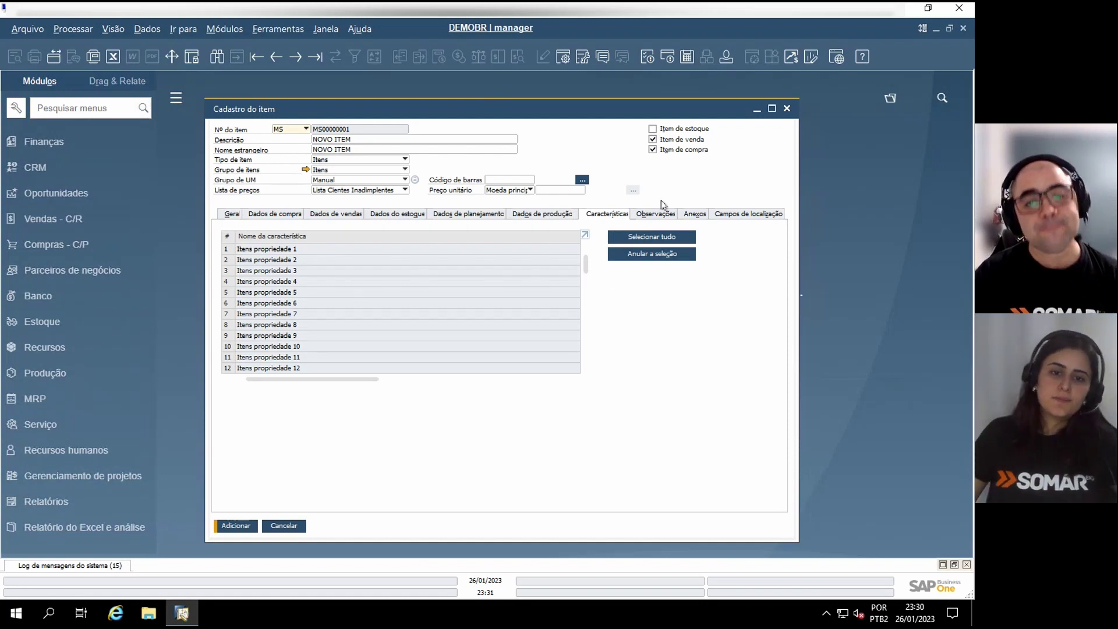
pyautogui.click(652, 219)
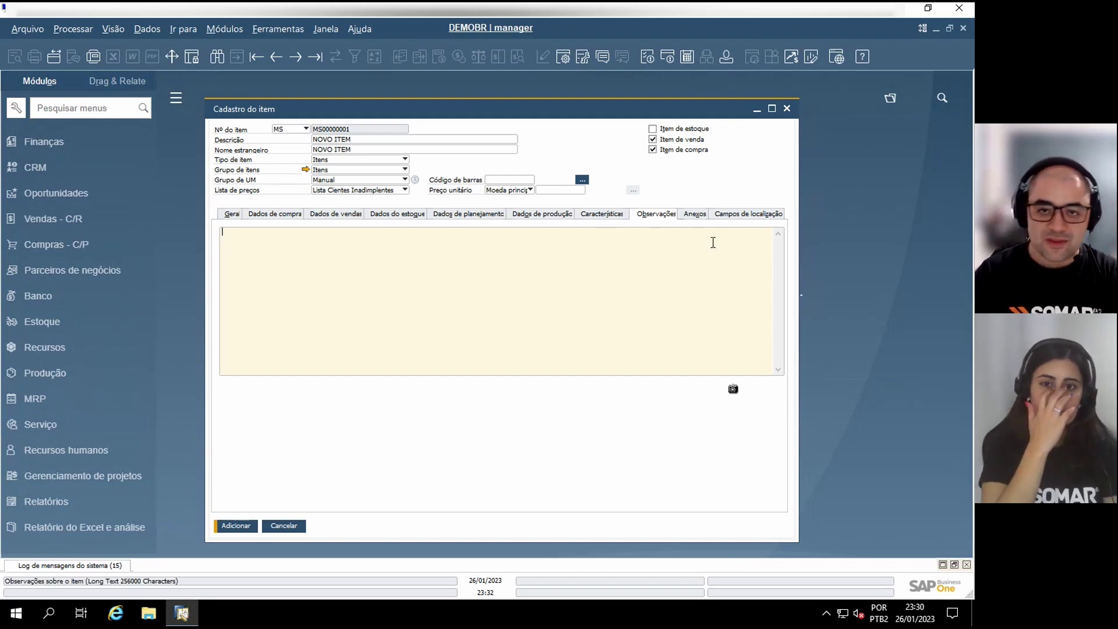
pyautogui.click(695, 215)
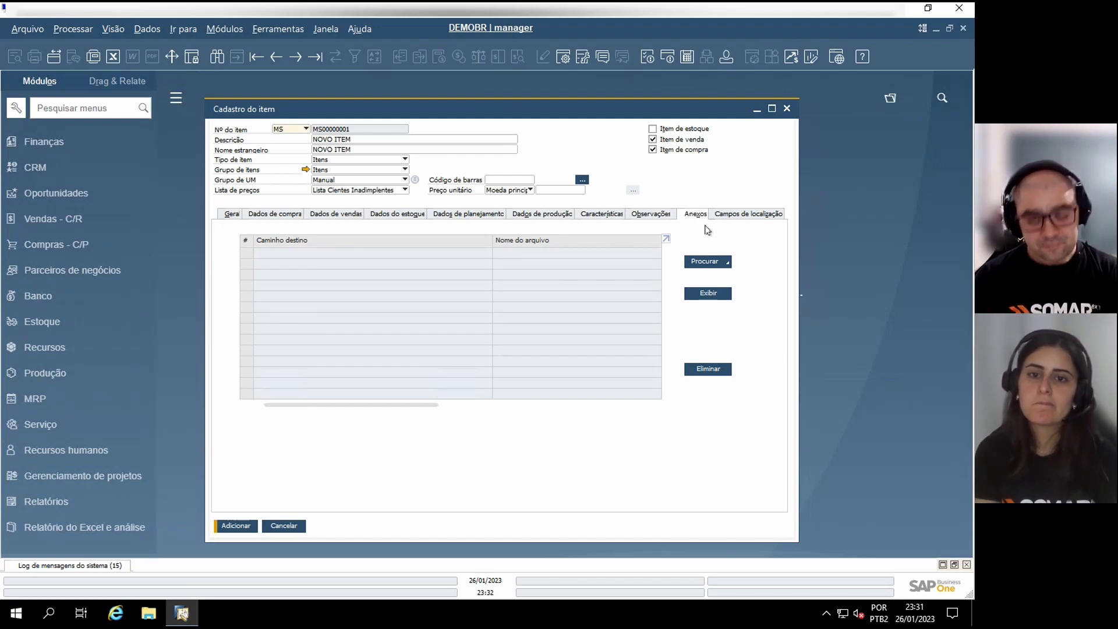
pyautogui.click(737, 216)
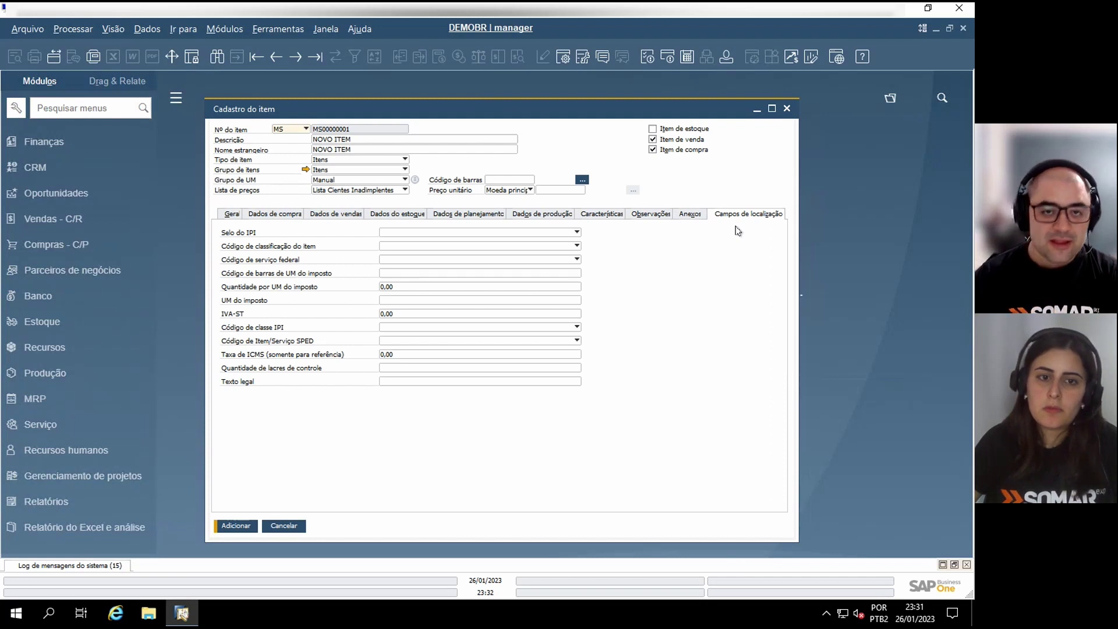
pyautogui.click(232, 215)
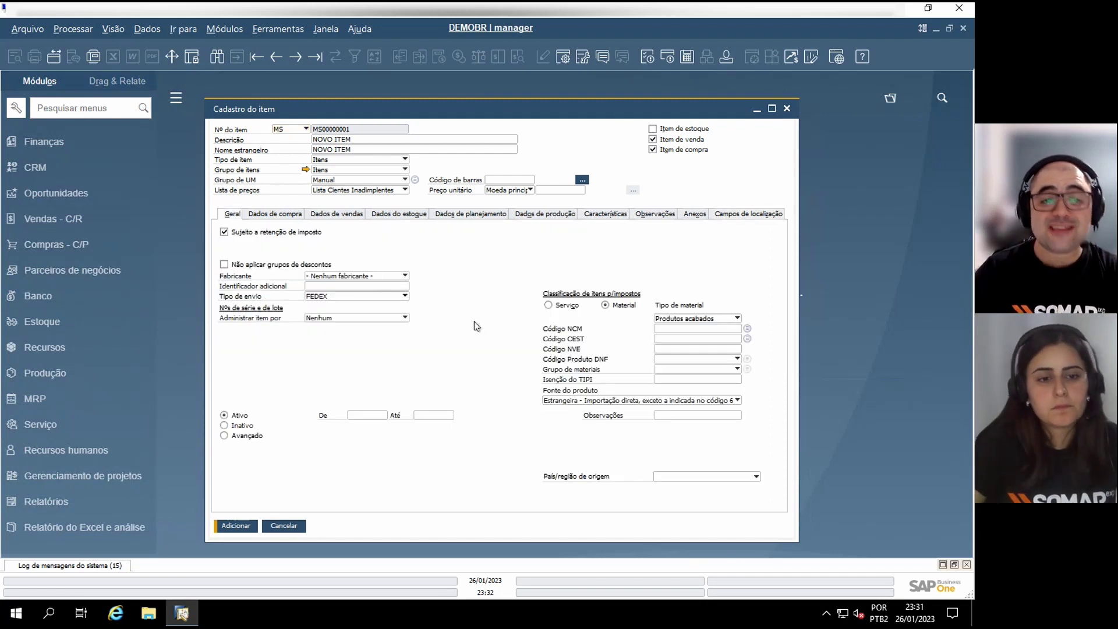